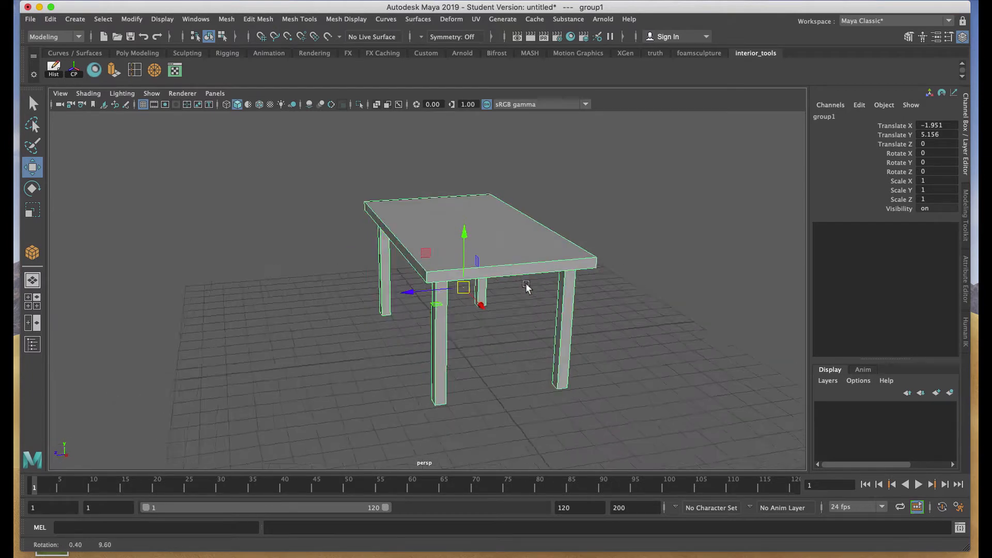
# Assign a new Arnold aiStandardSurface material to the table group
pyautogui.moveTo(482, 214); pyautogui.dragTo(497, 509, button='right')
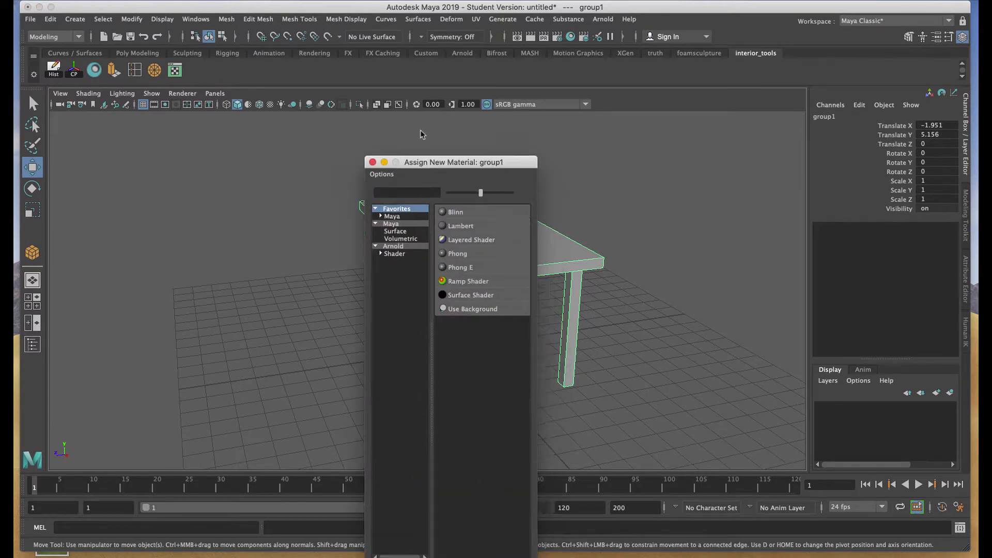
pyautogui.click(371, 169)
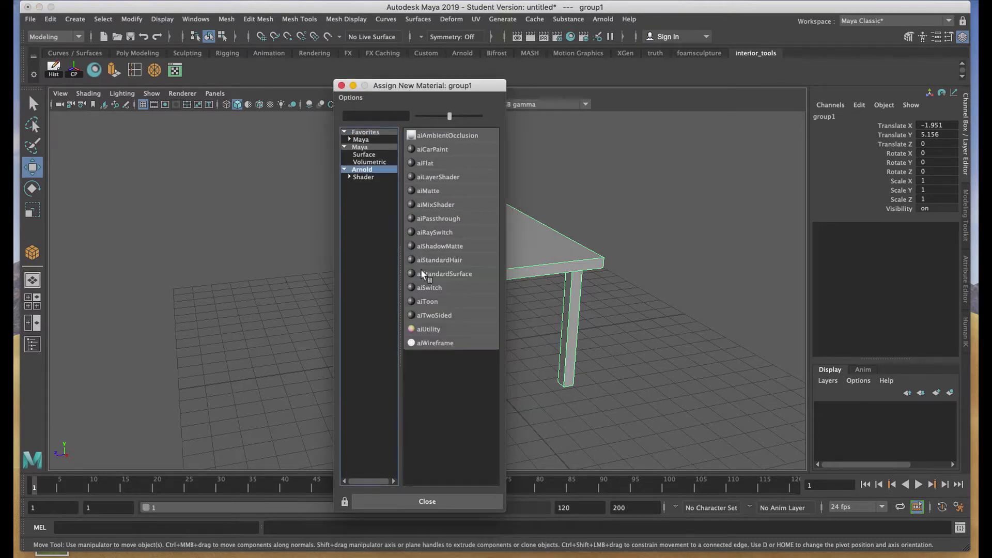
pyautogui.click(438, 273)
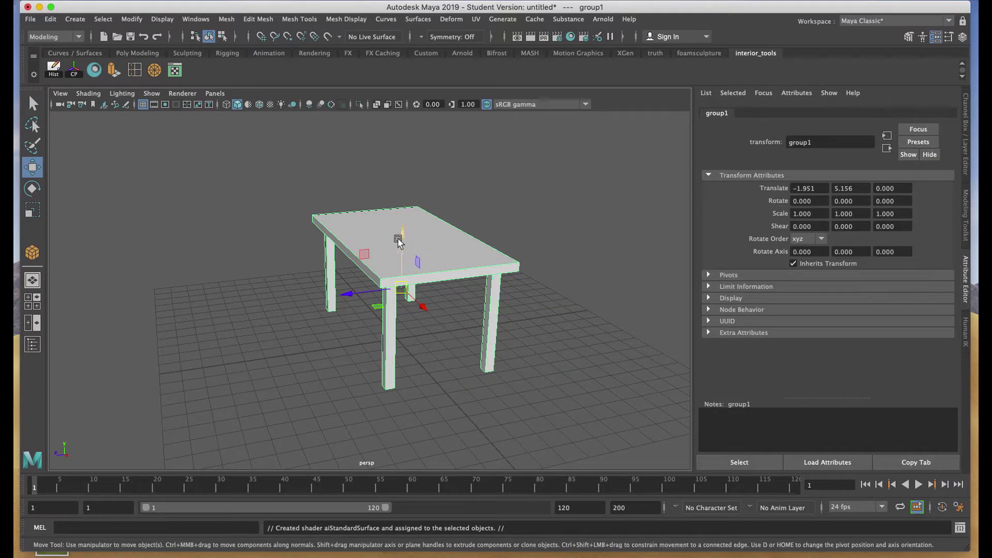
# Open the table's material attributes and rename the material as table
pyautogui.rightClick(421, 227)
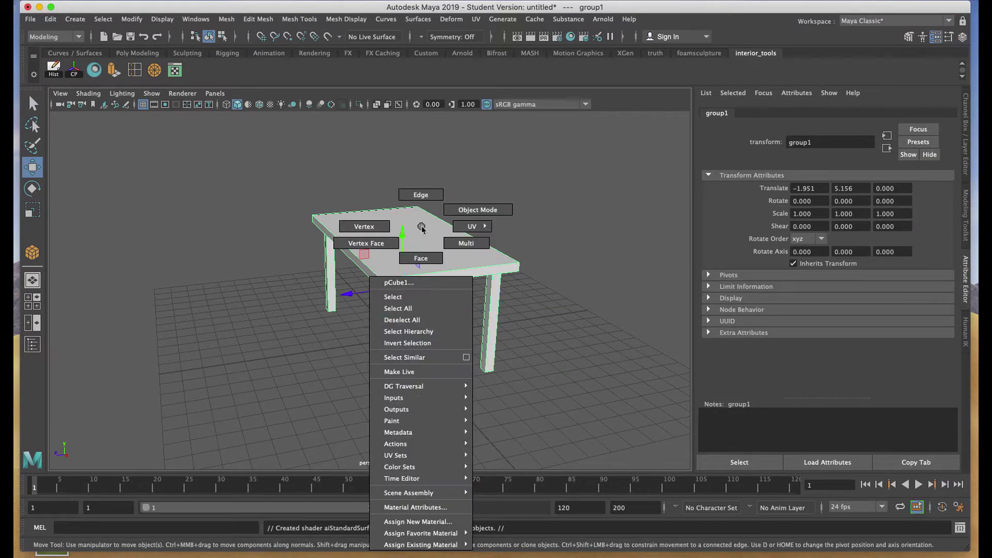
pyautogui.click(416, 506)
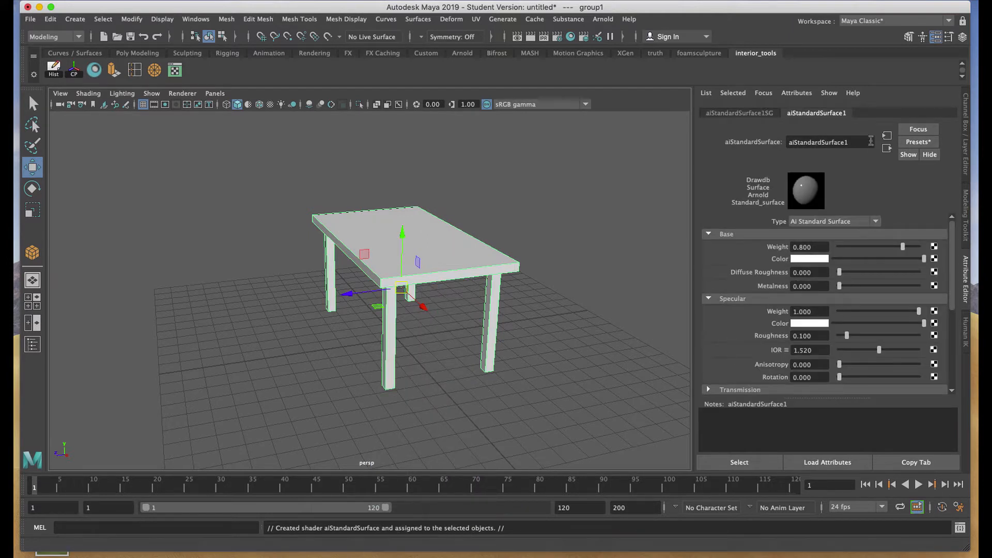
pyautogui.moveTo(864, 143); pyautogui.dragTo(758, 147)
pyautogui.write('table')
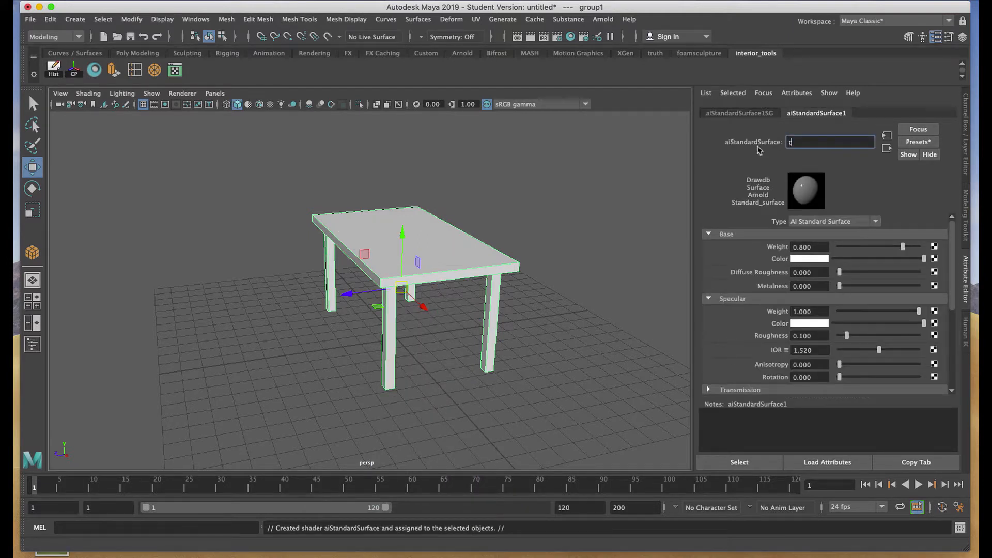
pyautogui.press('Return')
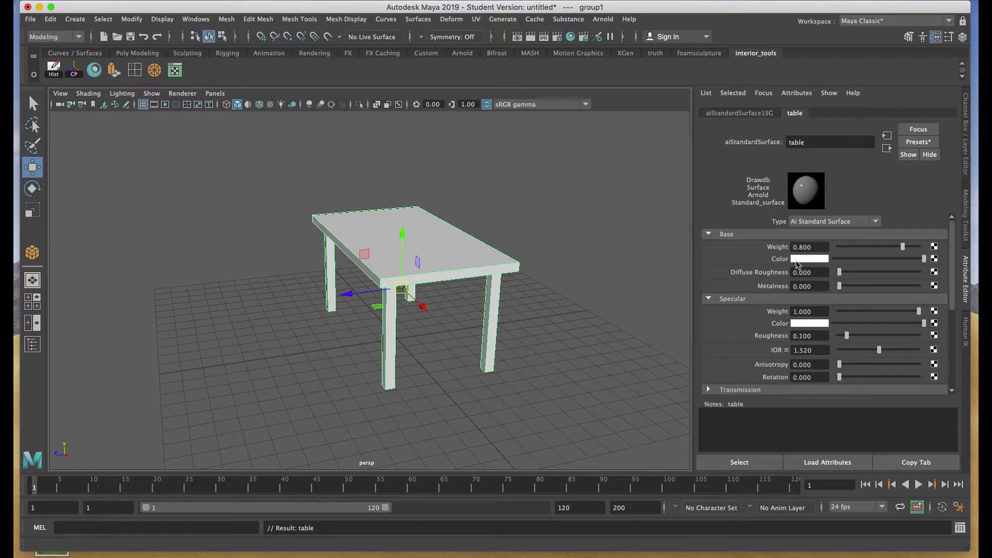
# Connect a Checker texture to the base color of the table material
pyautogui.click(935, 258)
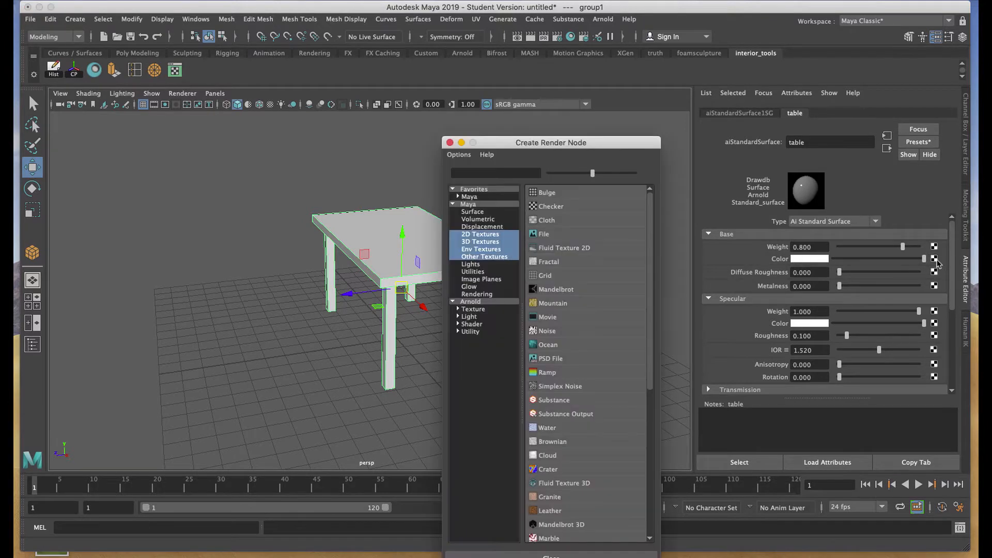
pyautogui.moveTo(614, 144); pyautogui.dragTo(624, 102)
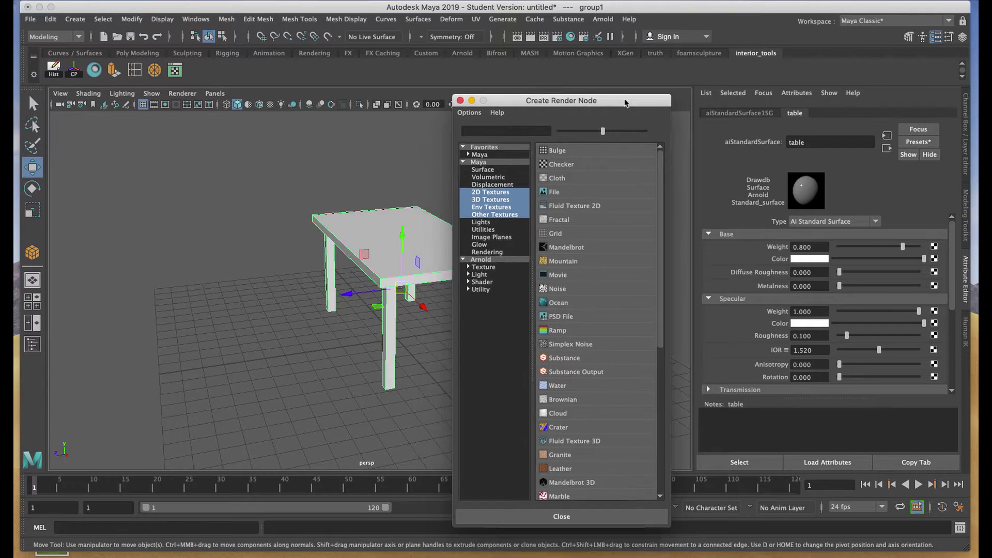
pyautogui.click(557, 166)
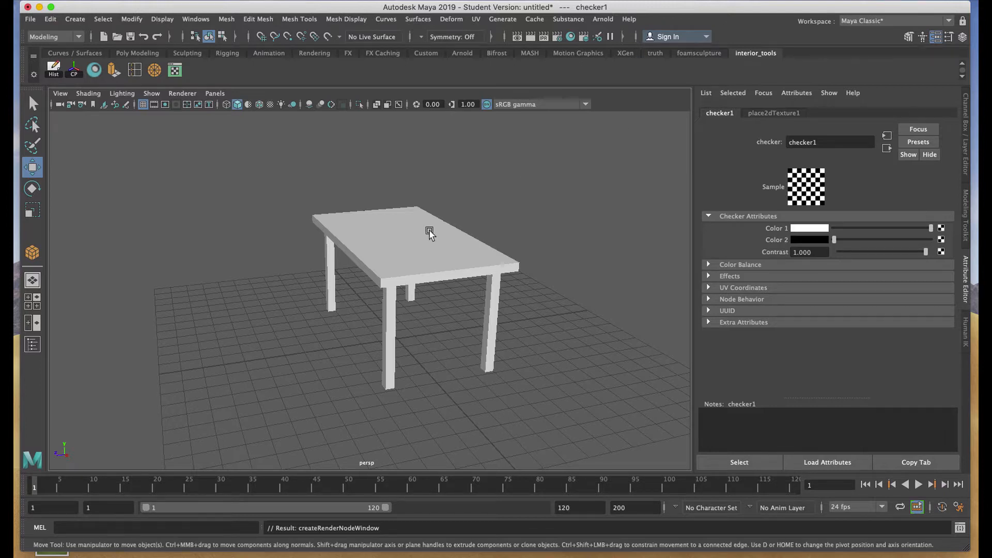
# Turn on textured display in the perspective view and examine the checker pattern on the table
pyautogui.press('6')
pyautogui.keyDown('alt'); pyautogui.moveTo(377, 226); pyautogui.dragTo(412, 231); pyautogui.keyUp('alt')
pyautogui.keyDown('alt'); pyautogui.moveTo(413, 231); pyautogui.dragTo(488, 244, button='right'); pyautogui.keyUp('alt')
pyautogui.keyDown('alt'); pyautogui.moveTo(487, 244); pyautogui.dragTo(420, 337); pyautogui.keyUp('alt')
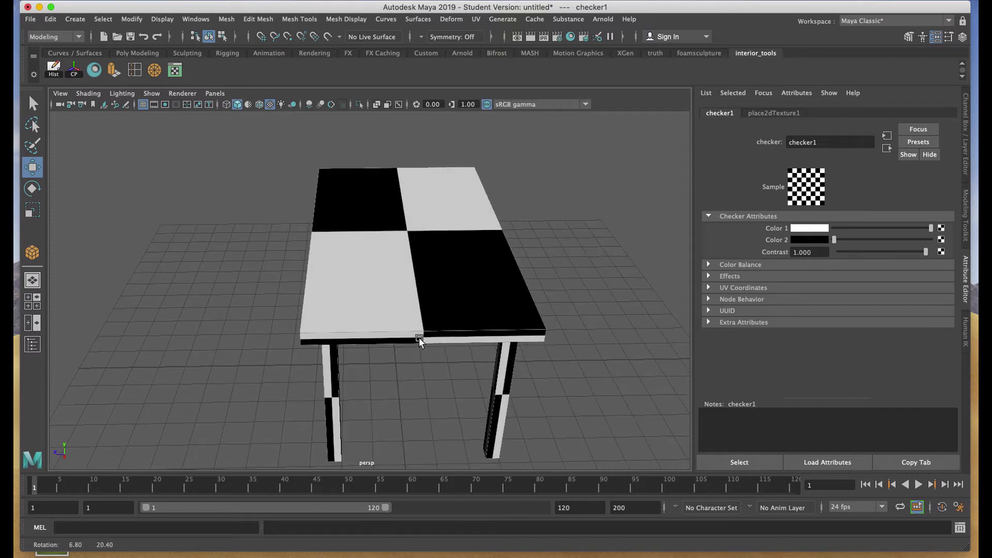
pyautogui.keyDown('alt'); pyautogui.moveTo(466, 224); pyautogui.dragTo(423, 302); pyautogui.keyUp('alt')
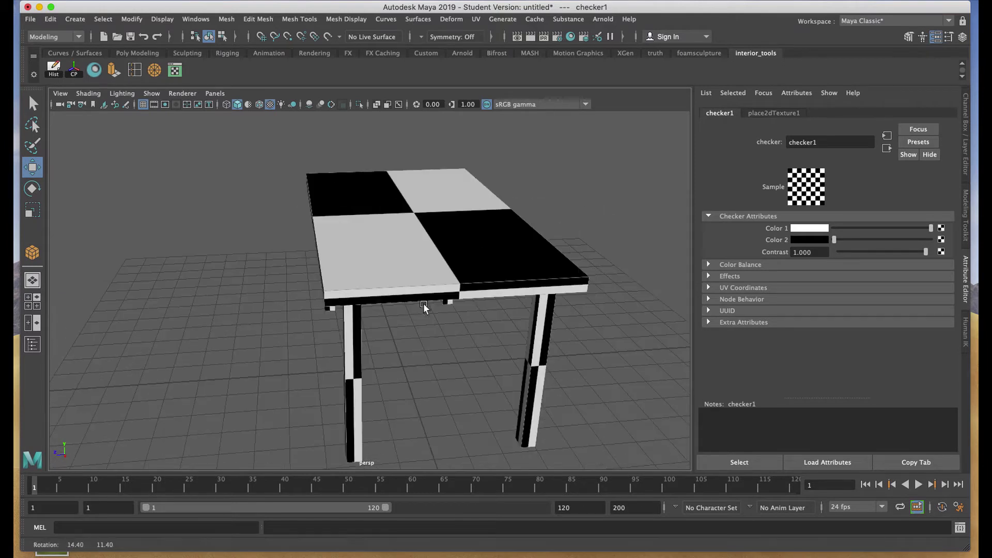
# Apply a planar UV projection to the tabletop from the Y axis, fitted to the bounding box
pyautogui.click(426, 210)
pyautogui.keyDown('alt'); pyautogui.moveTo(454, 237); pyautogui.dragTo(422, 216, button='right'); pyautogui.keyUp('alt')
pyautogui.keyDown('alt'); pyautogui.moveTo(421, 216); pyautogui.dragTo(432, 295); pyautogui.keyUp('alt')
pyautogui.keyDown('alt'); pyautogui.moveTo(432, 295); pyautogui.dragTo(458, 314, button='right'); pyautogui.keyUp('alt')
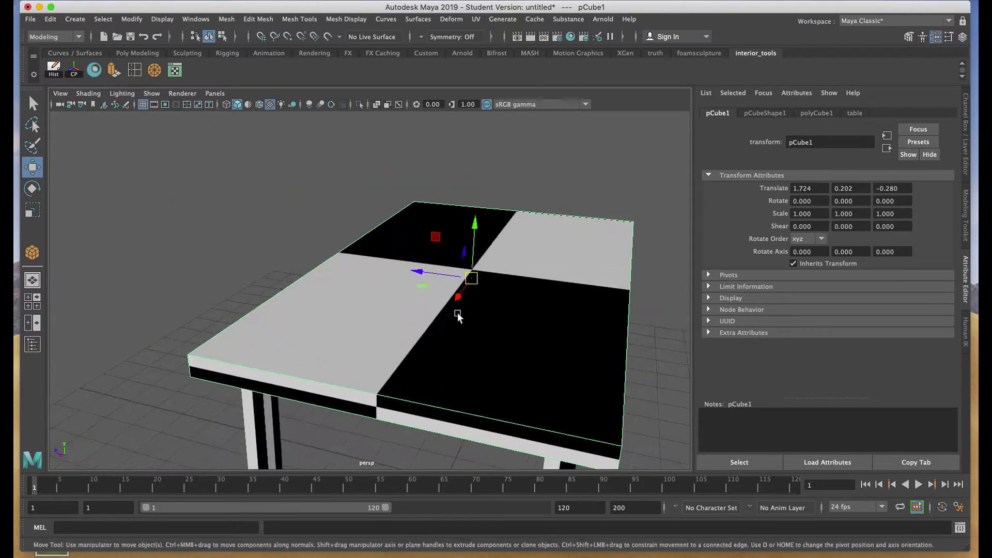
pyautogui.keyDown('alt'); pyautogui.moveTo(459, 313); pyautogui.dragTo(507, 287); pyautogui.keyUp('alt')
pyautogui.keyDown('alt'); pyautogui.moveTo(513, 270); pyautogui.dragTo(443, 219, button='right'); pyautogui.keyUp('alt')
pyautogui.keyDown('alt'); pyautogui.moveTo(443, 219); pyautogui.dragTo(365, 261); pyautogui.keyUp('alt')
pyautogui.press('space')
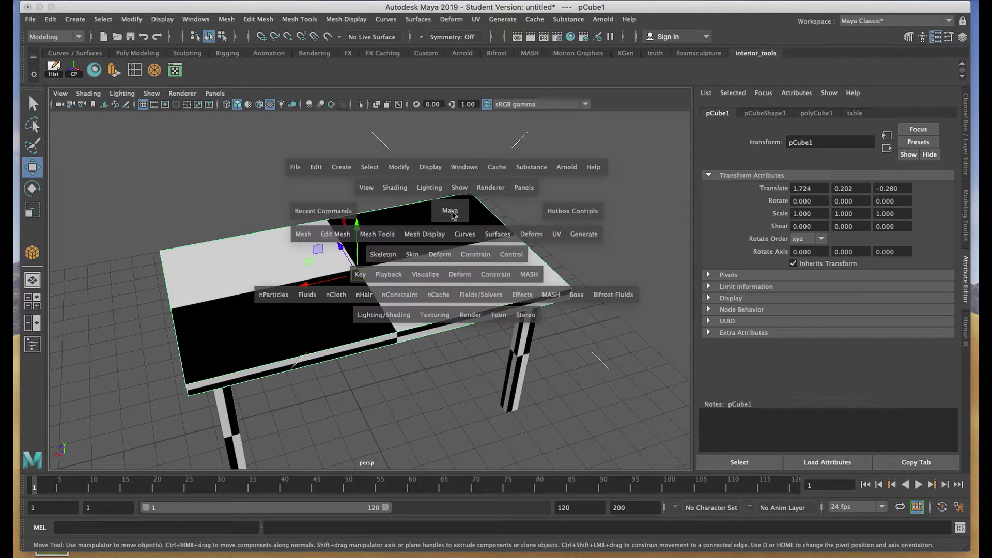
pyautogui.click(556, 235)
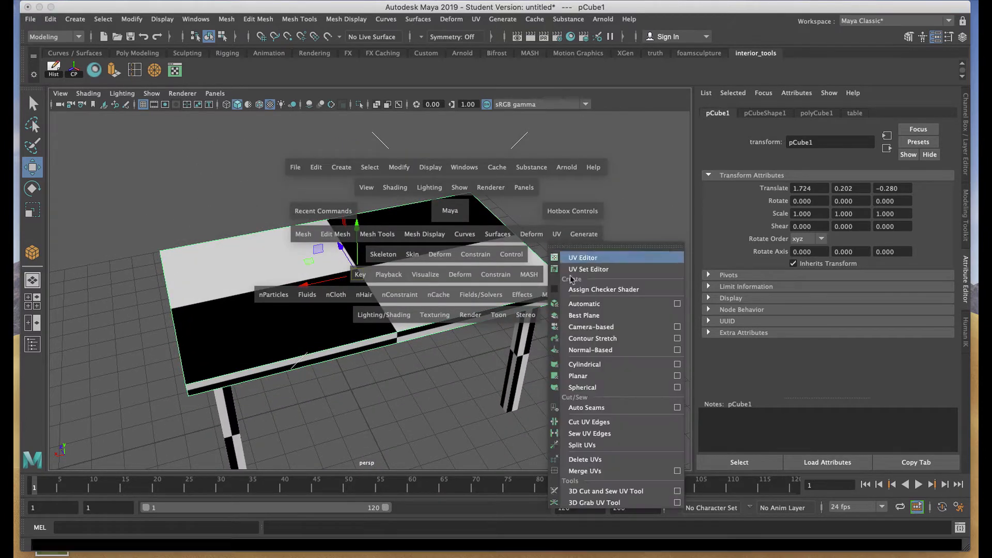
pyautogui.click(677, 376)
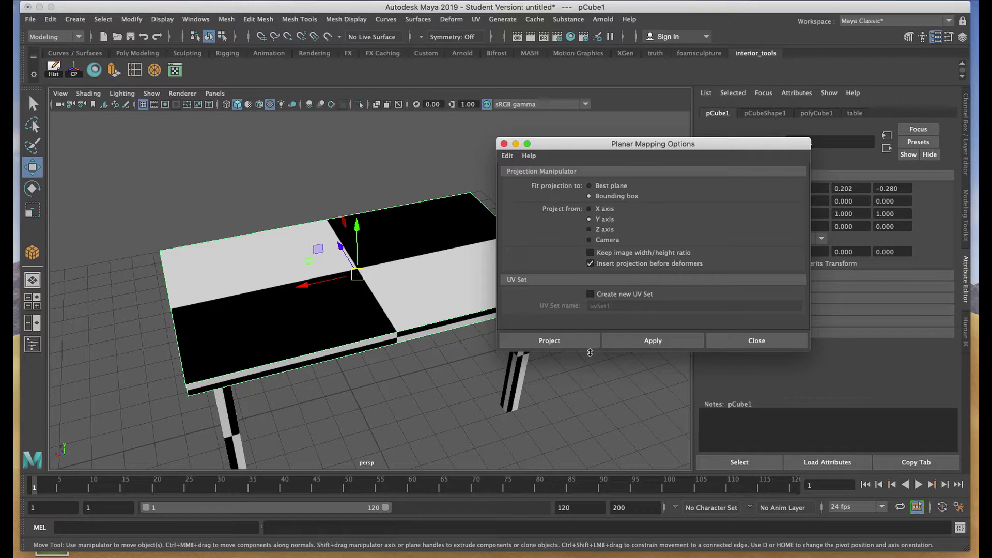
pyautogui.click(636, 343)
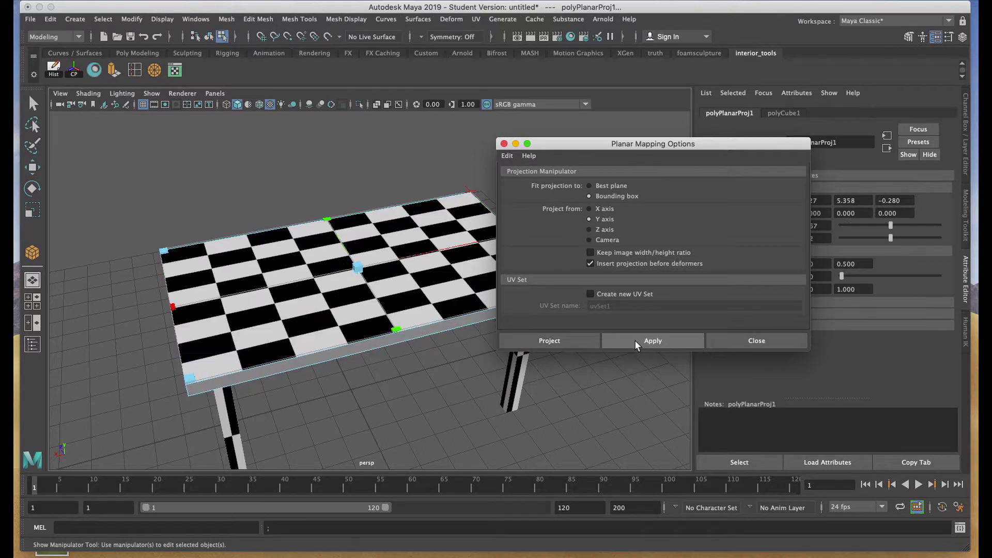
# Set the tabletop projection's width and height to 29 and close the planar mapping options
pyautogui.moveTo(724, 144); pyautogui.dragTo(253, 203)
pyautogui.keyDown('alt'); pyautogui.moveTo(475, 298); pyautogui.dragTo(491, 325); pyautogui.keyUp('alt')
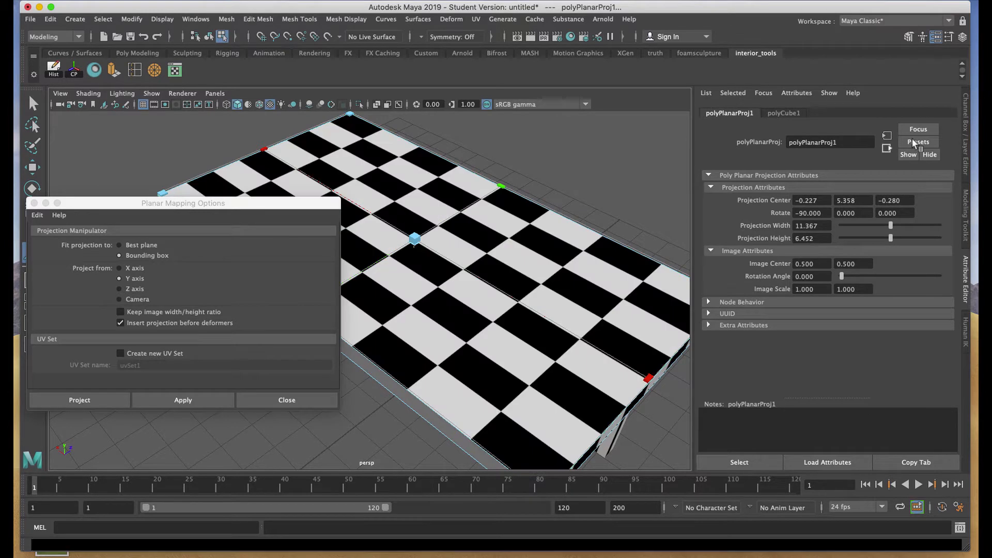
pyautogui.click(967, 126)
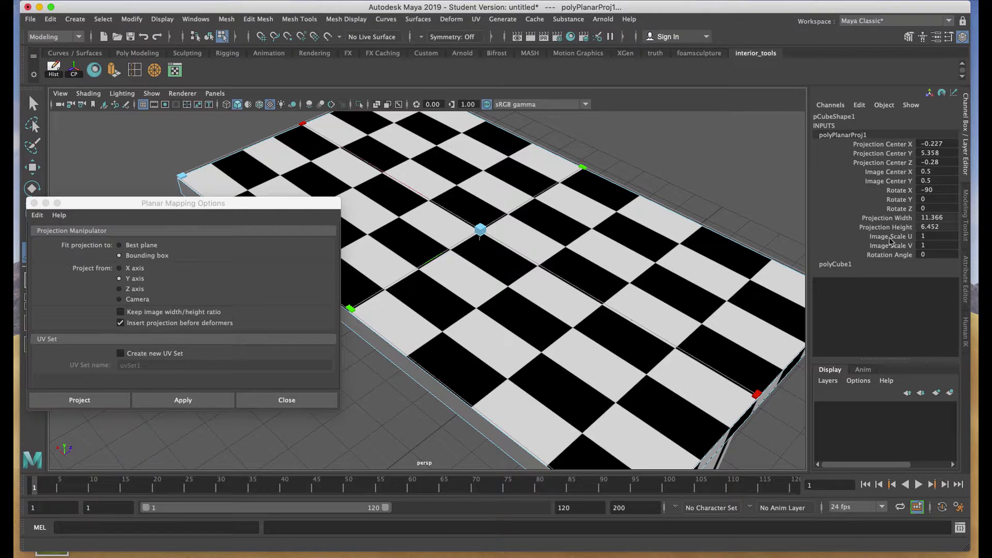
pyautogui.moveTo(953, 217); pyautogui.dragTo(953, 227)
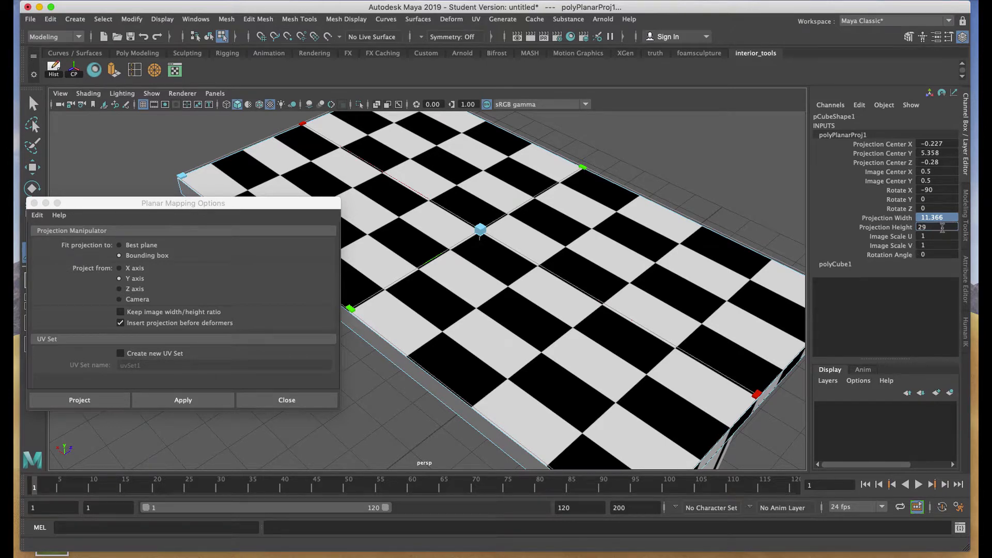
pyautogui.press('Return')
pyautogui.scroll(-3, 369, 197)
pyautogui.keyDown('alt'); pyautogui.moveTo(369, 196); pyautogui.dragTo(413, 230); pyautogui.keyUp('alt')
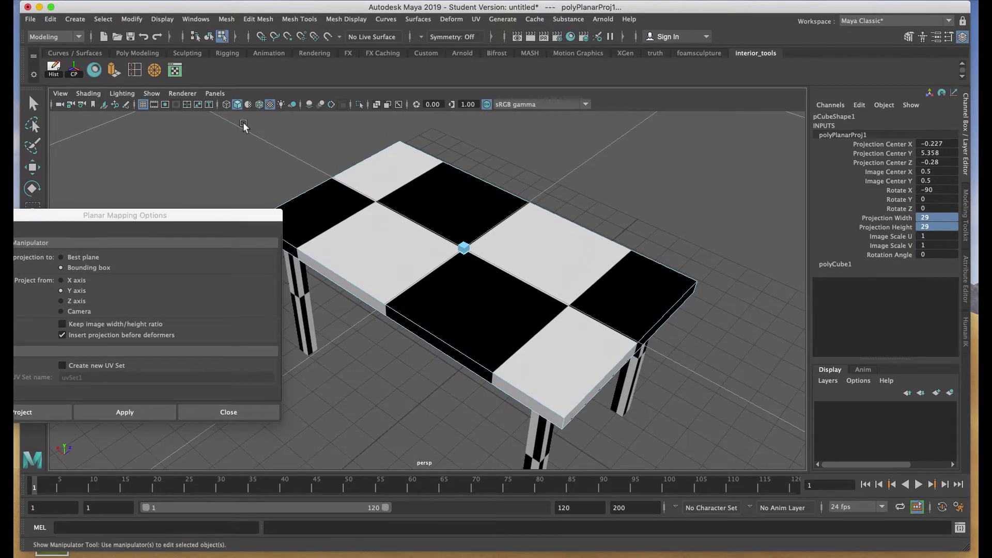
pyautogui.keyDown('alt'); pyautogui.moveTo(387, 222); pyautogui.dragTo(411, 209, button='middle'); pyautogui.keyUp('alt')
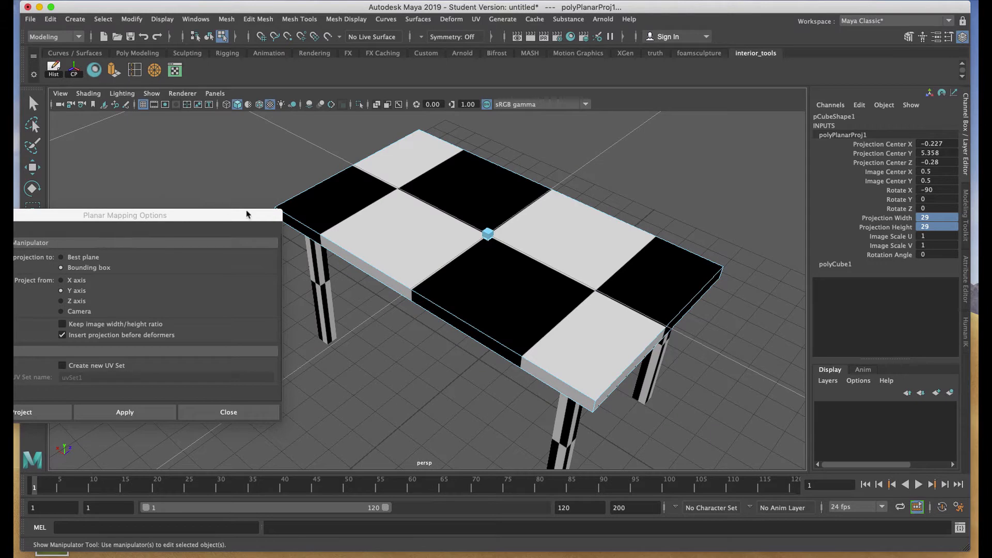
pyautogui.moveTo(230, 218); pyautogui.dragTo(454, 199)
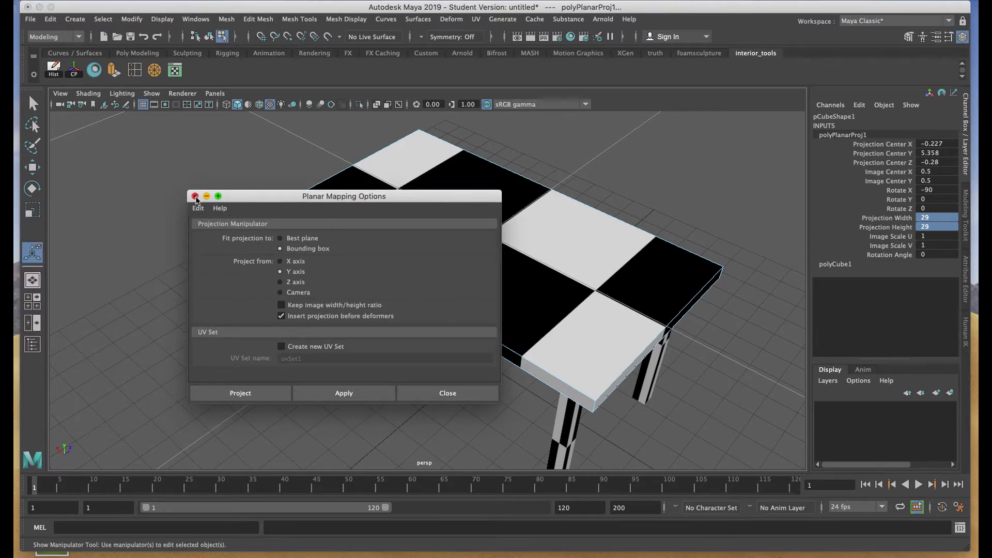
pyautogui.click(195, 196)
pyautogui.scroll(-4, 443, 279)
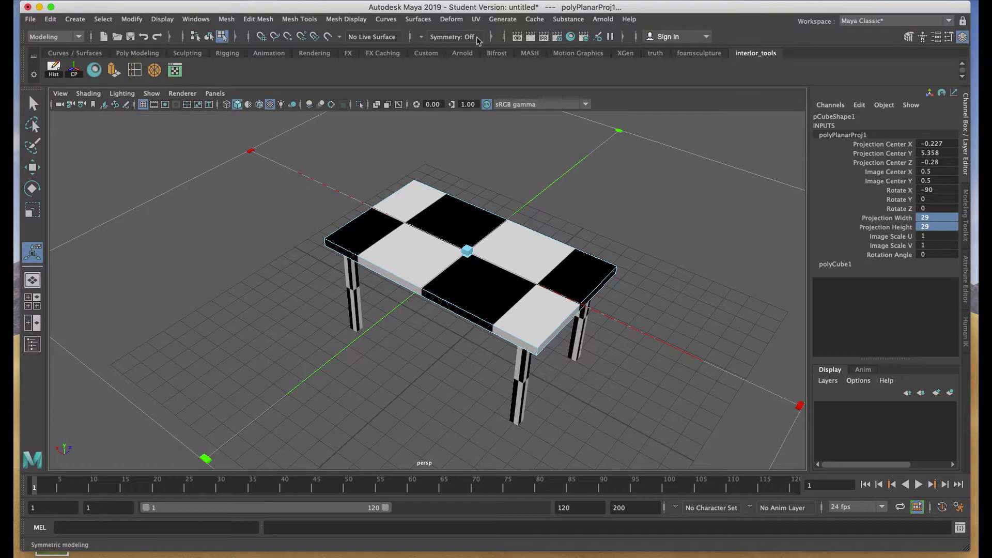
# Open the UV Editor for the tabletop, close the UV Toolkit and arrange the editor over the viewport
pyautogui.click(475, 20)
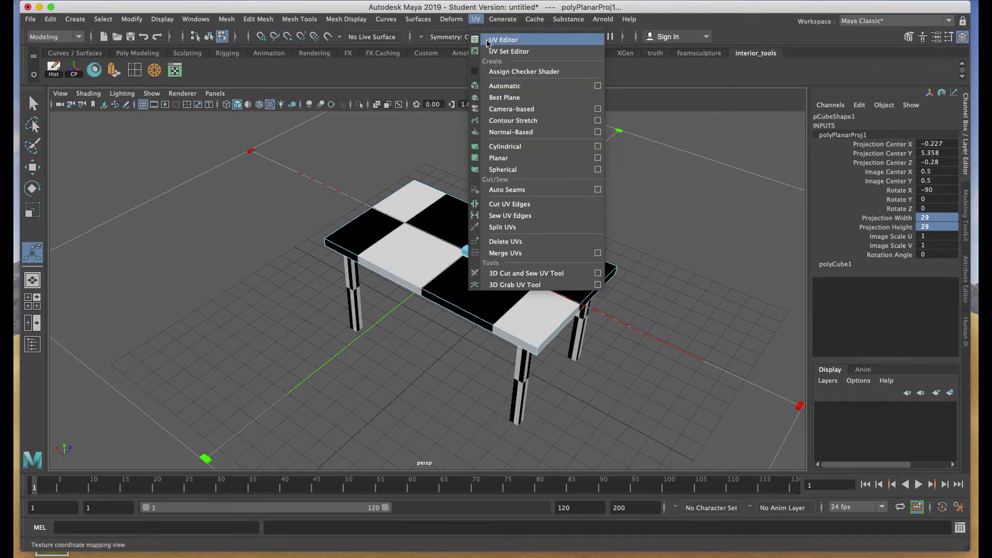
pyautogui.click(338, 70)
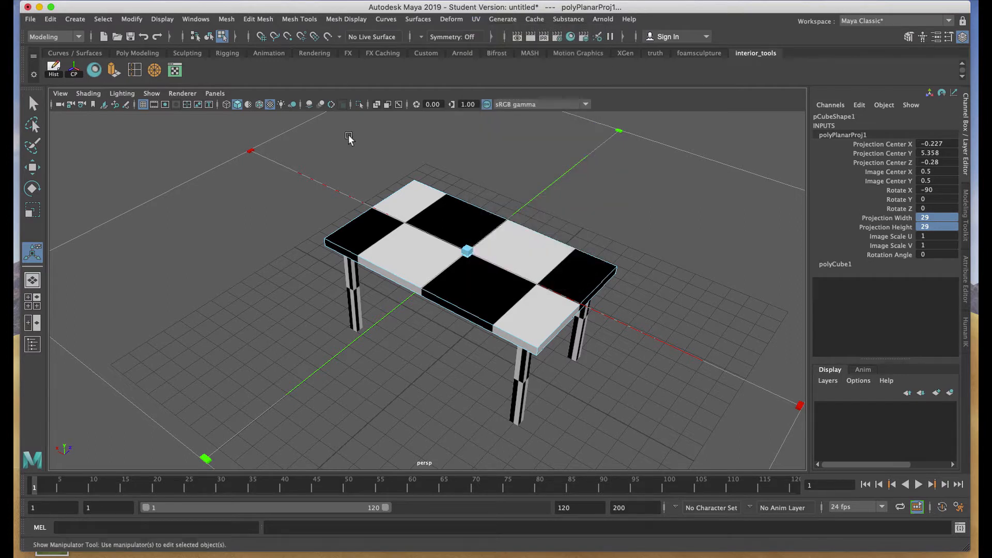
pyautogui.click(175, 70)
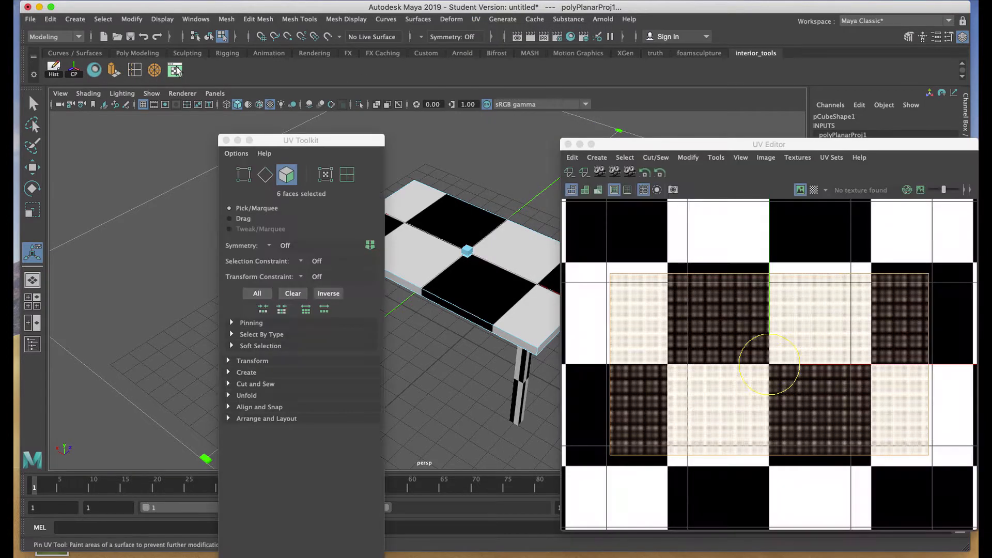
pyautogui.moveTo(676, 147); pyautogui.dragTo(575, 108)
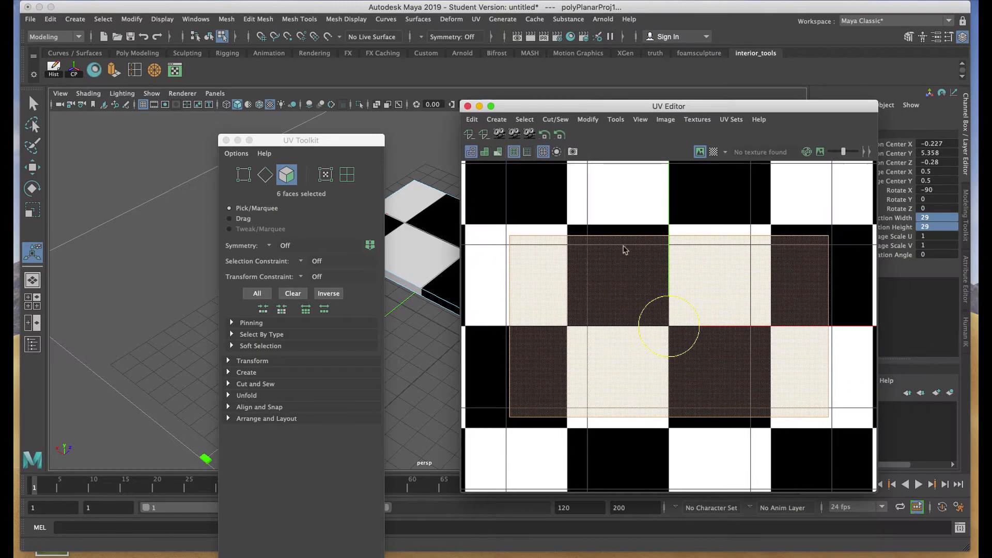
pyautogui.scroll(-5, 695, 298)
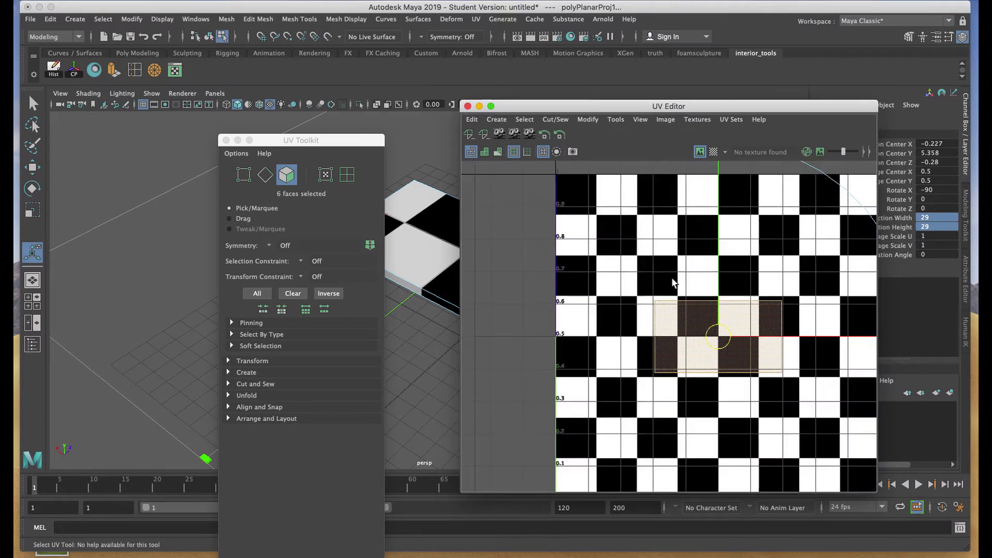
pyautogui.moveTo(679, 107); pyautogui.dragTo(620, 97)
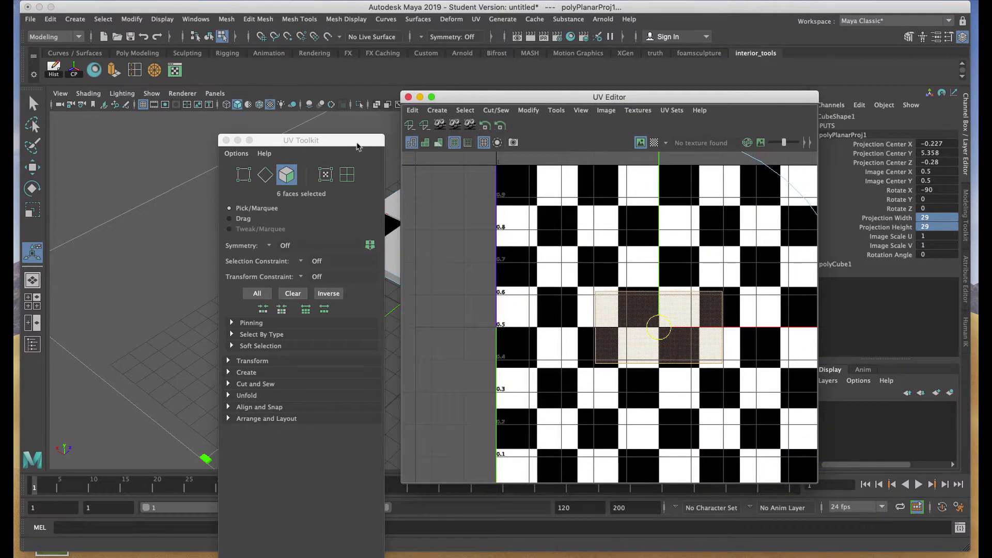
pyautogui.moveTo(230, 140); pyautogui.dragTo(216, 140)
pyautogui.click(211, 140)
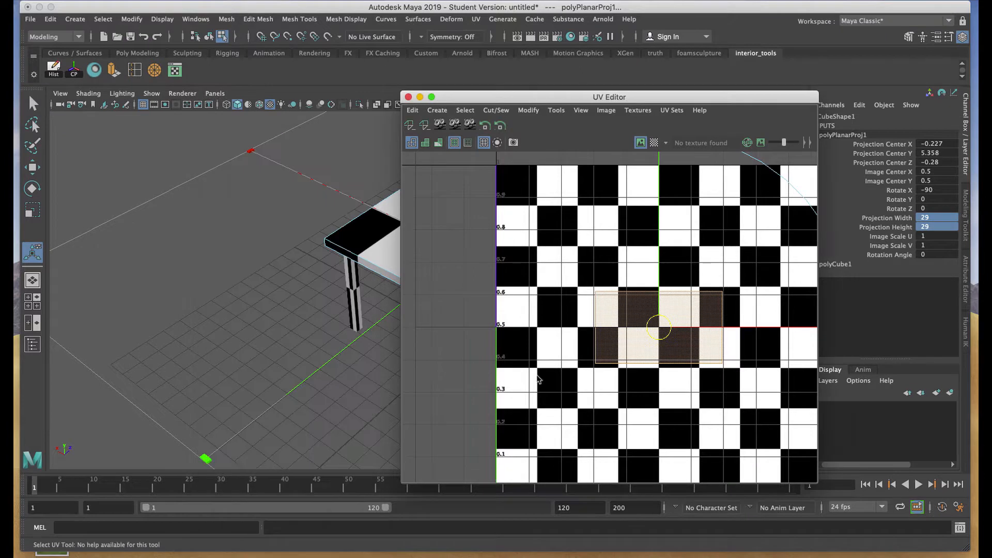
pyautogui.scroll(-4, 472, 266)
pyautogui.moveTo(556, 100); pyautogui.dragTo(469, 88)
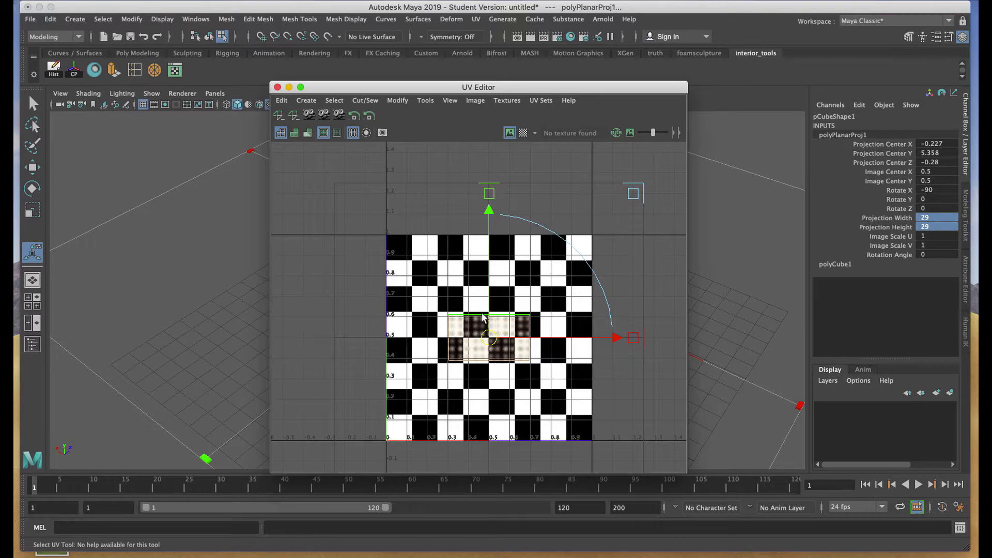
# Move the tabletop's UV shell straight up outside the 0–1 texture square, to an image center Y of about 1.228
pyautogui.scroll(-3, 497, 345)
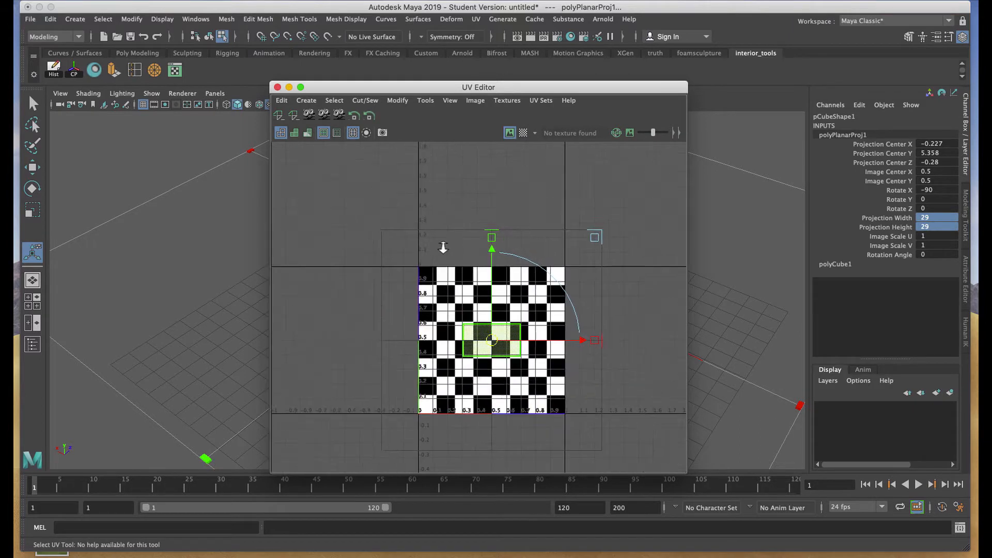
pyautogui.keyDown('alt'); pyautogui.moveTo(452, 258); pyautogui.dragTo(480, 253, button='middle'); pyautogui.keyUp('alt')
pyautogui.moveTo(517, 255); pyautogui.dragTo(519, 153)
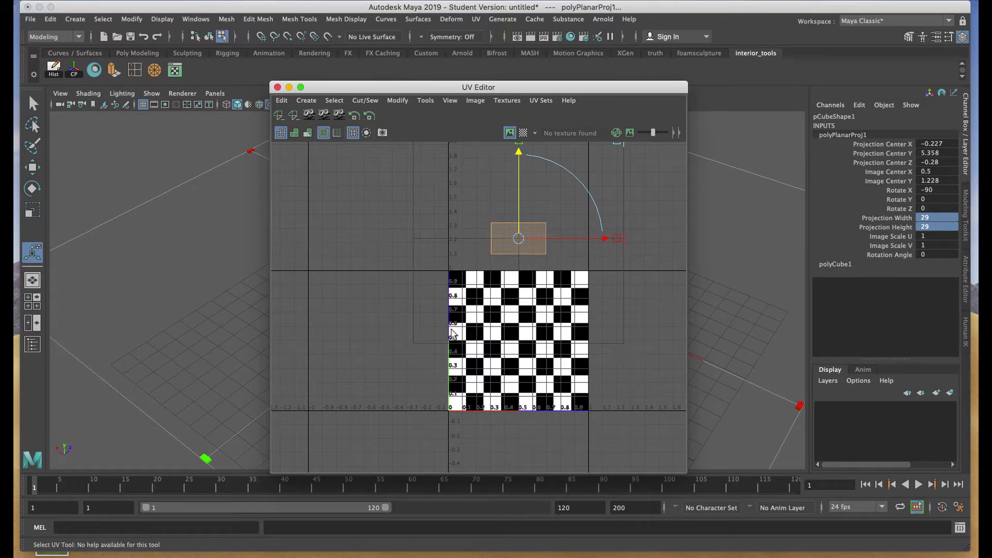
pyautogui.moveTo(367, 88); pyautogui.dragTo(472, 88)
pyautogui.keyDown('alt'); pyautogui.moveTo(318, 195); pyautogui.dragTo(213, 192, button='middle'); pyautogui.keyUp('alt')
pyautogui.keyDown('alt'); pyautogui.moveTo(215, 193); pyautogui.dragTo(274, 230, button='right'); pyautogui.keyUp('alt')
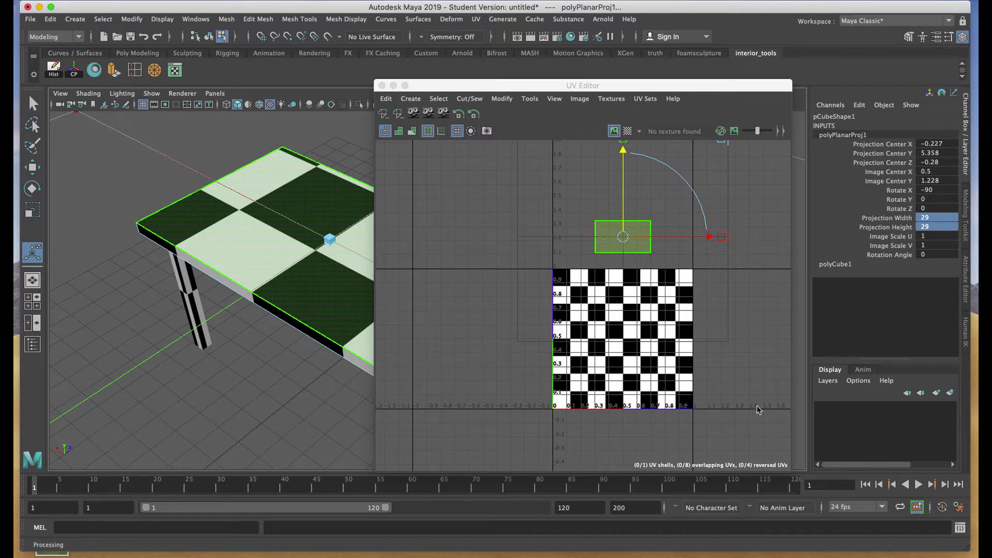
# Return the tabletop to object mode, deselect it and select the table's near-left leg
pyautogui.moveTo(302, 301)
pyautogui.keyDown('alt'); pyautogui.mouseDown()
pyautogui.moveTo(332, 304)
pyautogui.moveTo(295, 298)
pyautogui.mouseUp(); pyautogui.keyUp('alt')
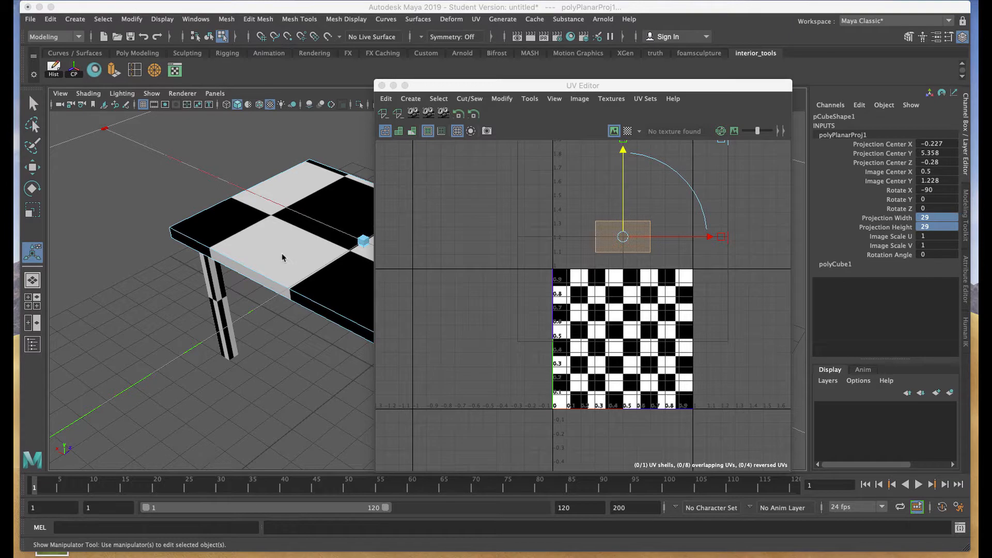
pyautogui.moveTo(260, 238); pyautogui.dragTo(306, 226, button='right')
pyautogui.press('q')
pyautogui.click(129, 204)
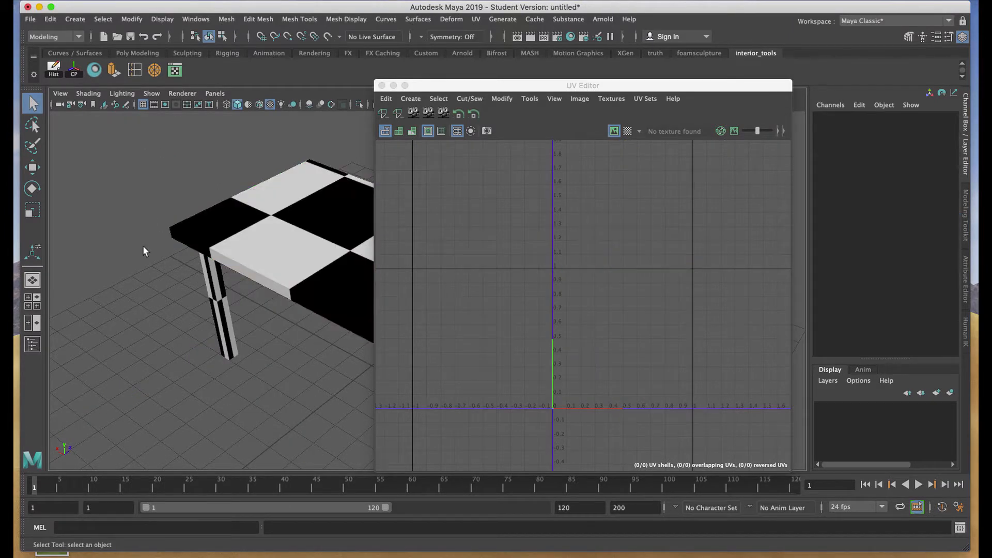
pyautogui.click(219, 292)
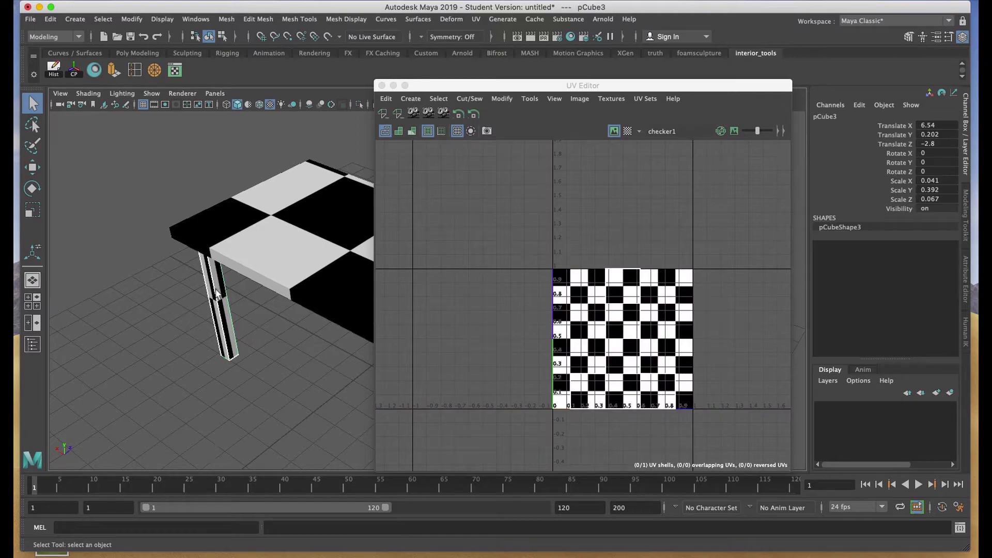
# Move the UV Editor clear of the selected leg and freeze the leg's transformations
pyautogui.keyDown('alt'); pyautogui.moveTo(219, 291); pyautogui.dragTo(220, 282); pyautogui.keyUp('alt')
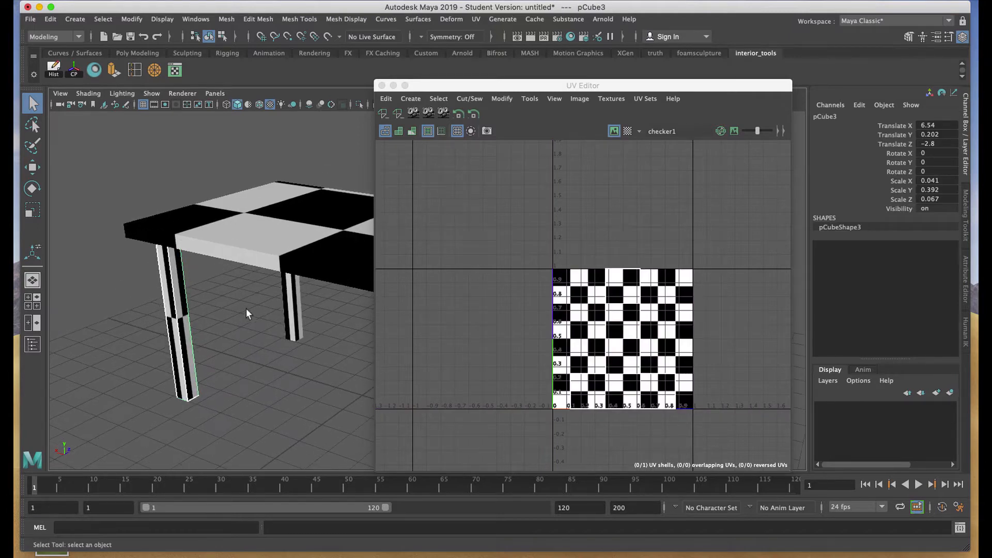
pyautogui.keyDown('alt'); pyautogui.moveTo(266, 327); pyautogui.dragTo(216, 313, button='middle'); pyautogui.keyUp('alt')
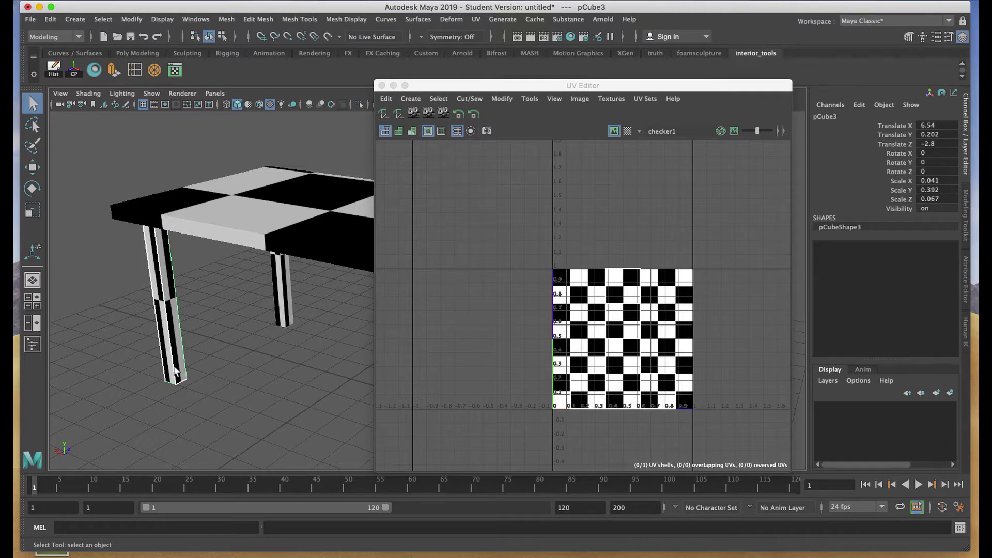
pyautogui.keyDown('alt'); pyautogui.moveTo(240, 309); pyautogui.dragTo(209, 274, button='right'); pyautogui.keyUp('alt')
pyautogui.keyDown('alt'); pyautogui.moveTo(275, 289); pyautogui.dragTo(223, 300, button='middle'); pyautogui.keyUp('alt')
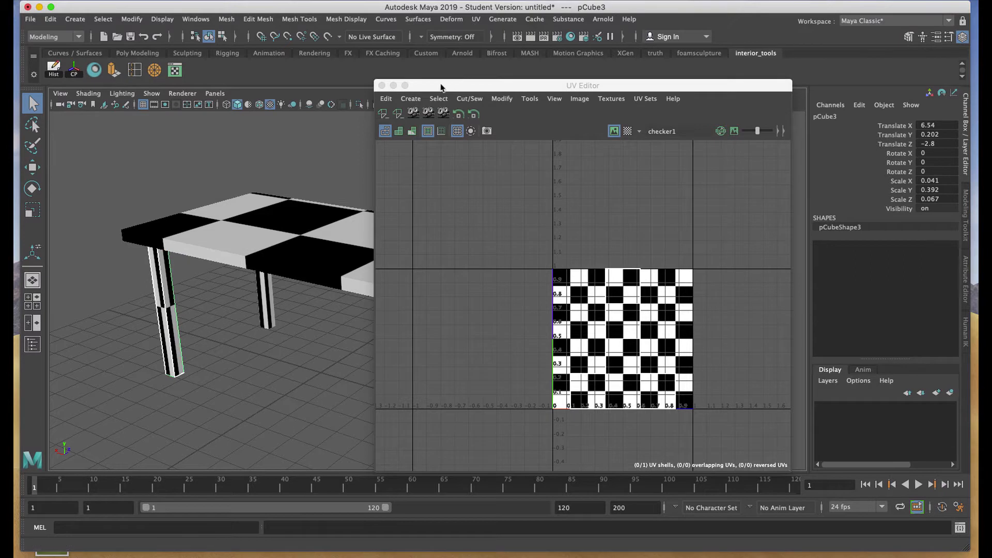
pyautogui.moveTo(445, 85); pyautogui.dragTo(529, 85)
pyautogui.moveTo(237, 240)
pyautogui.keyDown('alt'); pyautogui.mouseDown()
pyautogui.moveTo(231, 253)
pyautogui.moveTo(299, 239)
pyautogui.moveTo(243, 272)
pyautogui.moveTo(252, 236)
pyautogui.mouseUp(); pyautogui.keyUp('alt')
pyautogui.keyDown('alt'); pyautogui.moveTo(252, 236); pyautogui.dragTo(291, 234, button='middle'); pyautogui.keyUp('alt')
pyautogui.keyDown('alt'); pyautogui.moveTo(290, 235); pyautogui.dragTo(309, 382, button='right'); pyautogui.keyUp('alt')
pyautogui.keyDown('alt'); pyautogui.moveTo(185, 202); pyautogui.dragTo(269, 198, button='middle'); pyautogui.keyUp('alt')
pyautogui.keyDown('alt'); pyautogui.moveTo(324, 313); pyautogui.dragTo(289, 277); pyautogui.keyUp('alt')
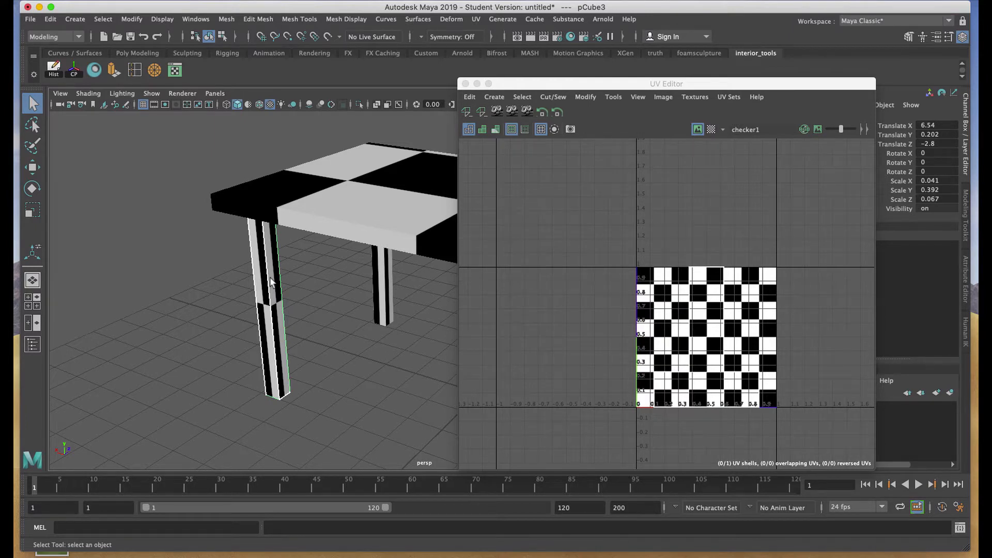
pyautogui.keyDown('alt'); pyautogui.moveTo(272, 289); pyautogui.dragTo(271, 286); pyautogui.keyUp('alt')
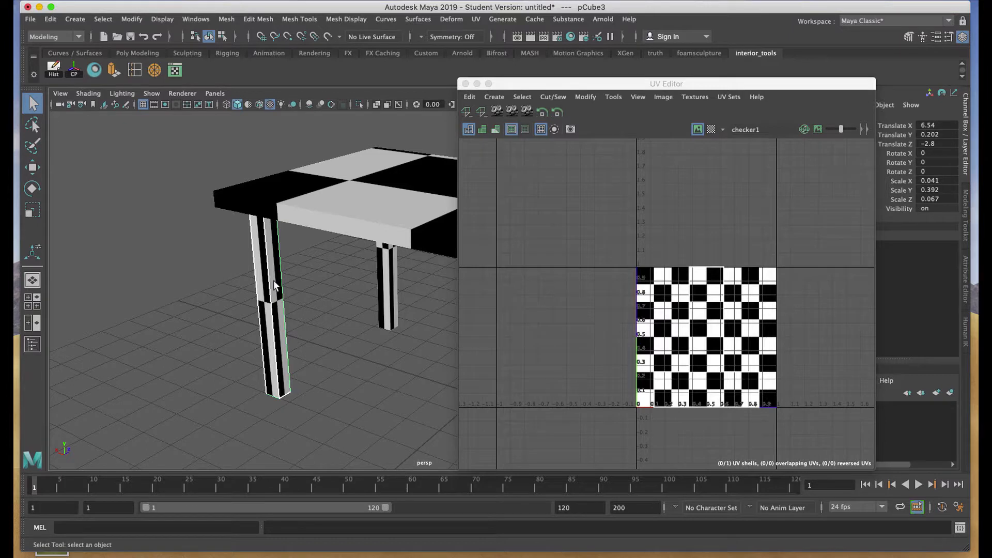
pyautogui.click(132, 18)
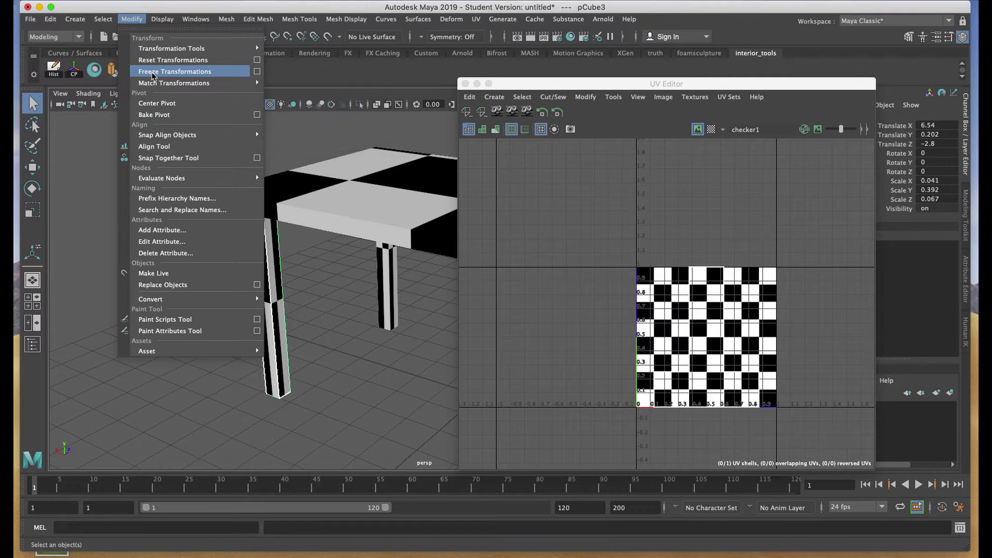
pyautogui.click(153, 76)
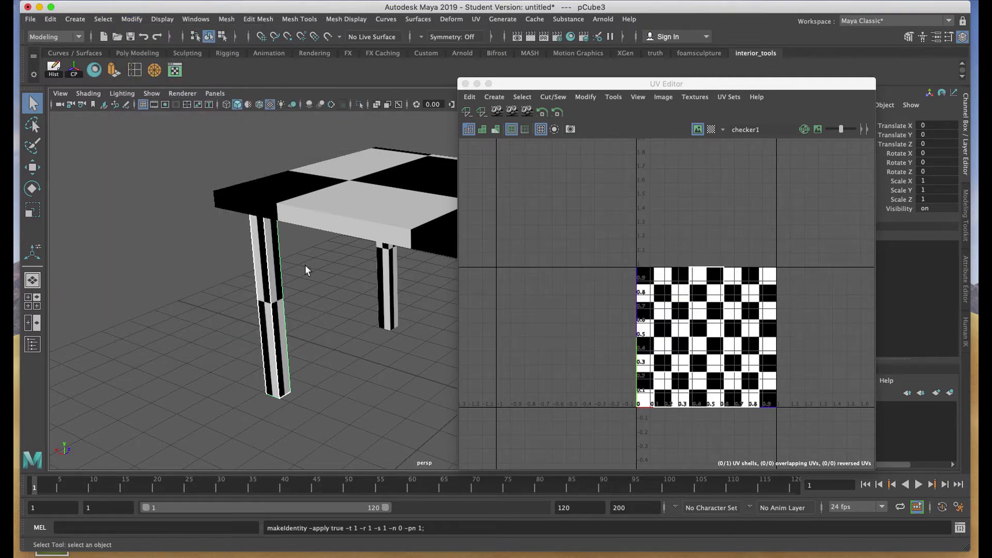
# Apply an automatic UV projection to the leg and hide the checker image behind its shells in the UV Editor
pyautogui.press('space')
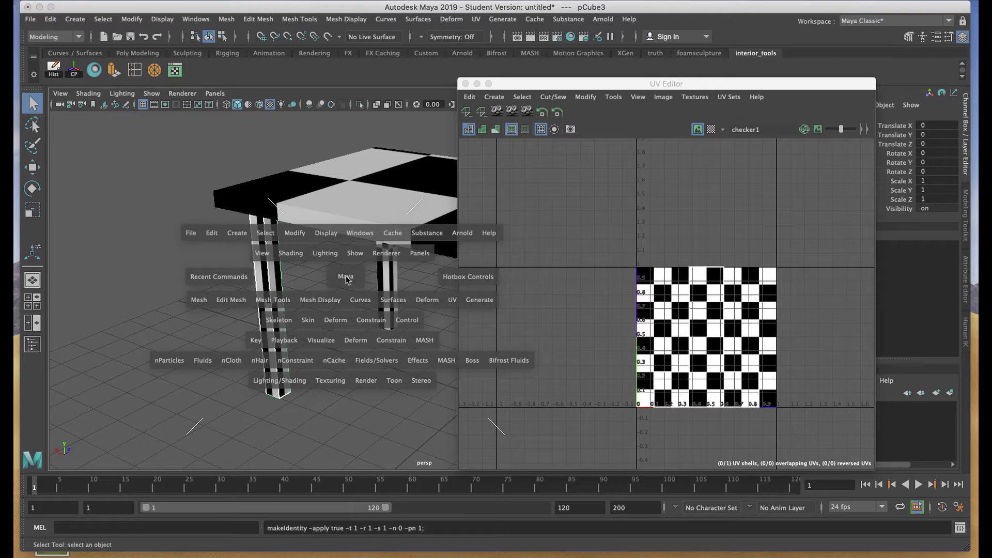
pyautogui.click(452, 302)
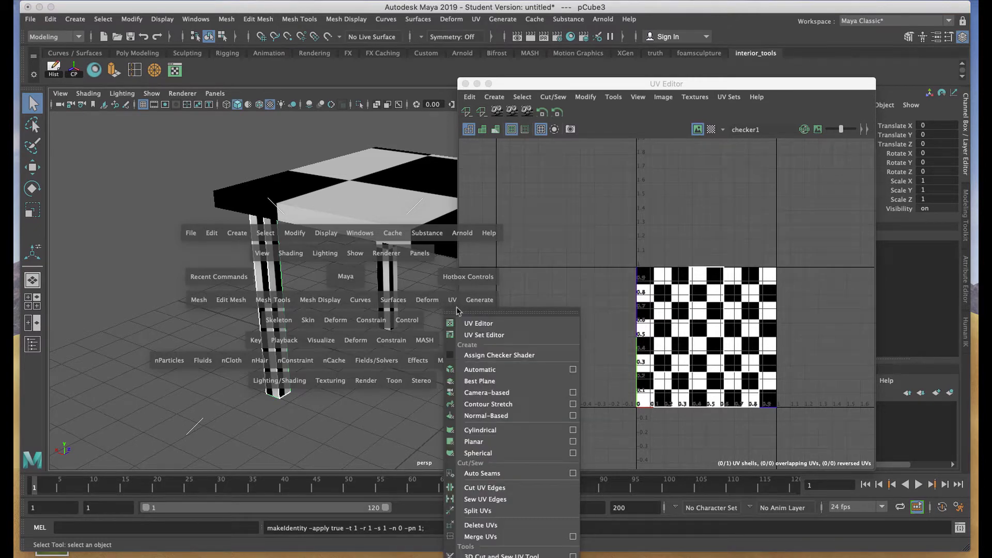
pyautogui.click(488, 373)
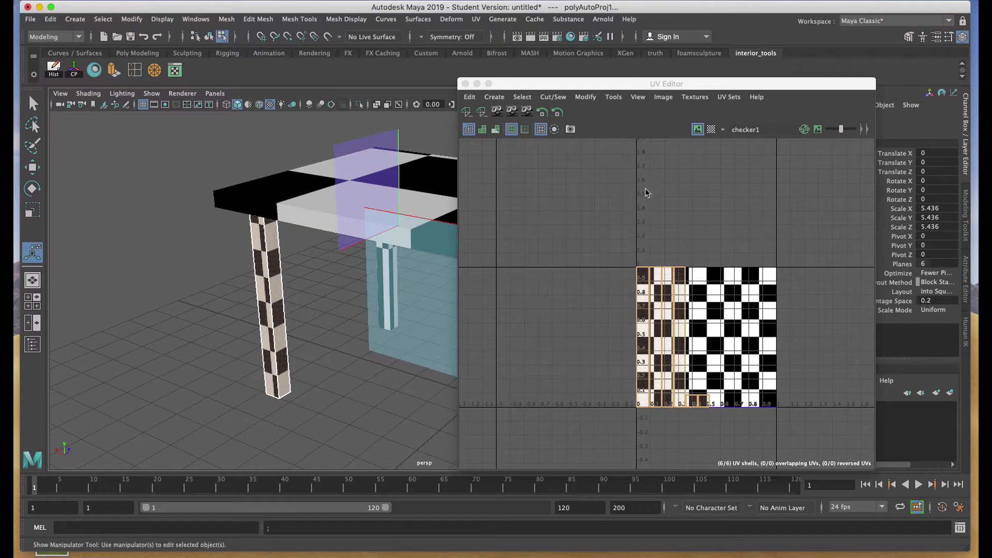
pyautogui.moveTo(703, 88); pyautogui.dragTo(575, 86)
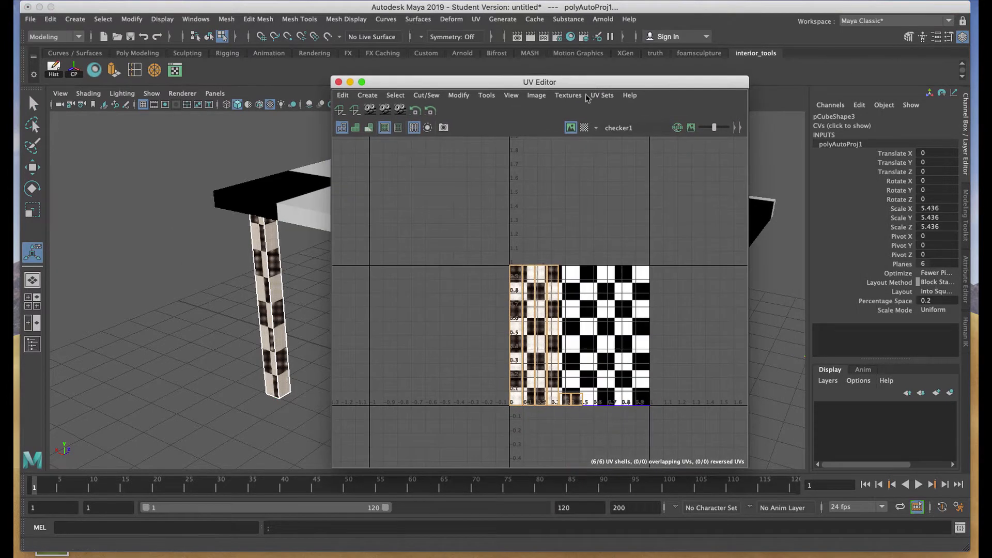
pyautogui.scroll(5, 600, 362)
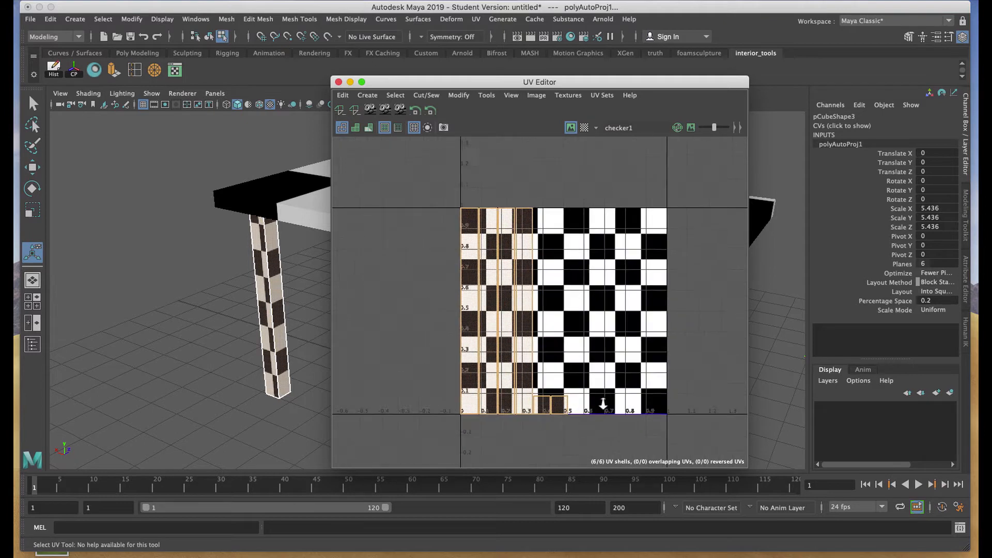
pyautogui.click(571, 128)
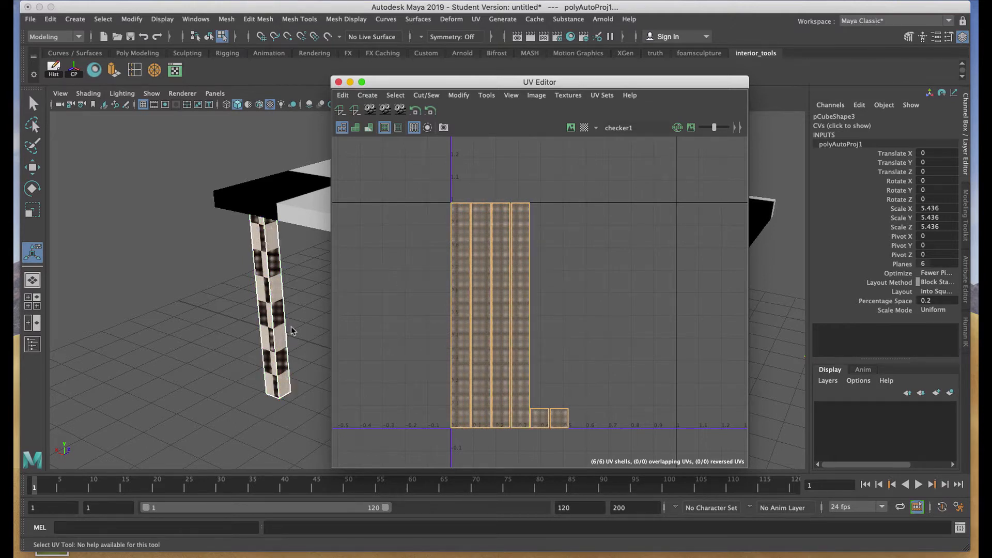
# Return the leg to object mode and show the checker image behind its shells to compare the pattern with the whole table
pyautogui.moveTo(262, 254); pyautogui.dragTo(316, 241, button='right')
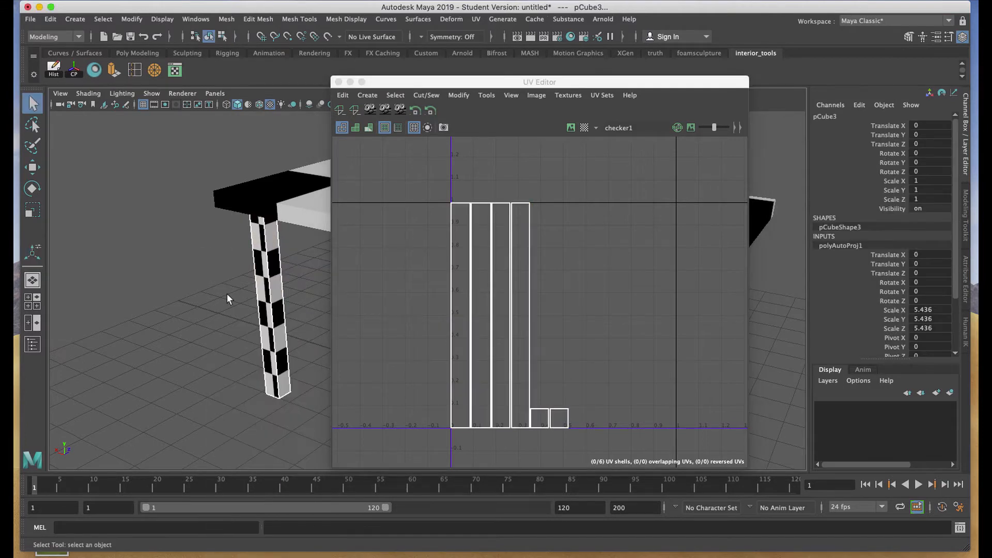
pyautogui.moveTo(431, 83); pyautogui.dragTo(519, 76)
pyautogui.keyDown('alt'); pyautogui.moveTo(355, 270); pyautogui.dragTo(291, 170, button='right'); pyautogui.keyUp('alt')
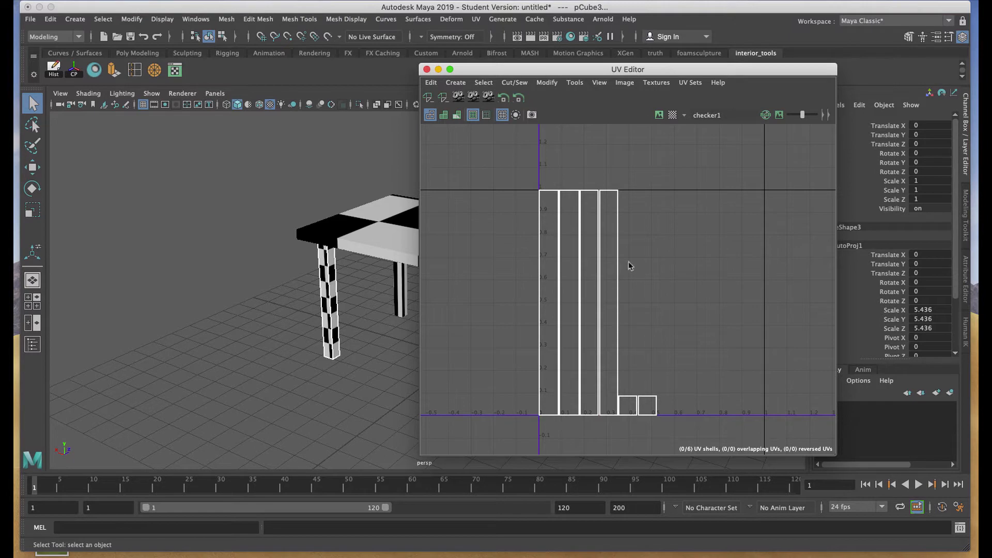
pyautogui.click(659, 115)
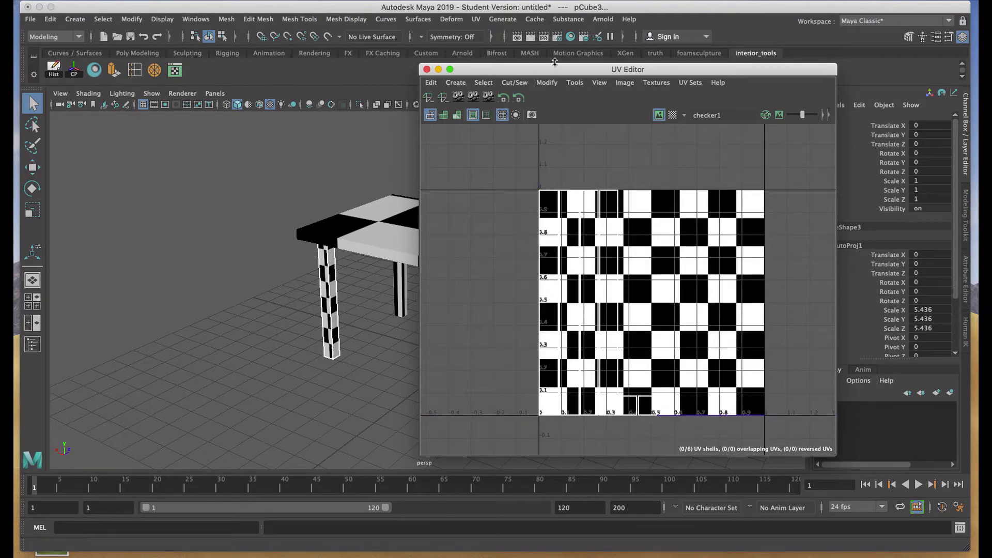
pyautogui.moveTo(553, 74); pyautogui.dragTo(538, 78)
pyautogui.keyDown('alt'); pyautogui.moveTo(343, 180); pyautogui.dragTo(265, 199, button='middle'); pyautogui.keyUp('alt')
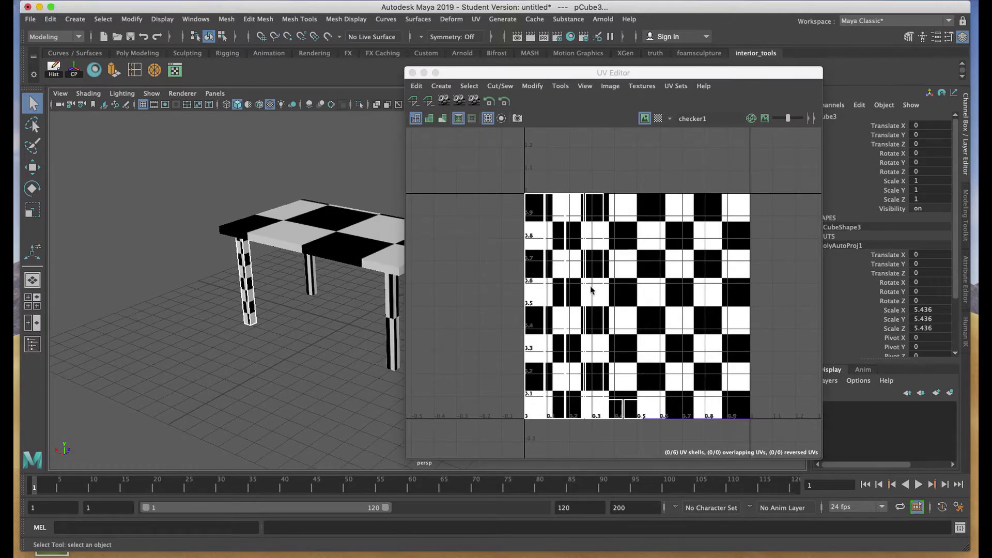
# Hide the checker image, select all of the leg's UV shells and scale them down uniformly to a little under half size
pyautogui.click(644, 118)
pyautogui.moveTo(572, 231); pyautogui.dragTo(524, 214, button='right')
pyautogui.moveTo(473, 180); pyautogui.dragTo(669, 437)
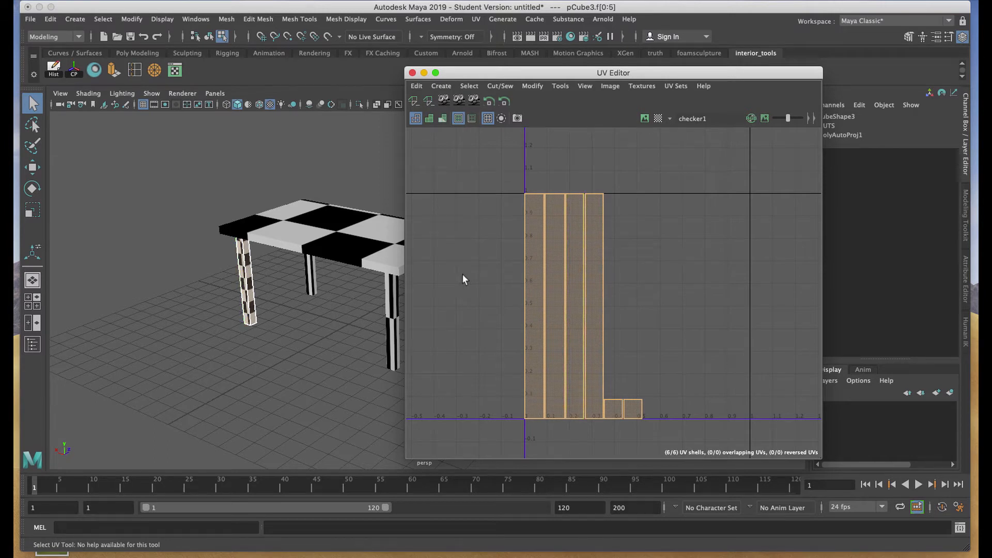
pyautogui.press('r')
pyautogui.moveTo(577, 310)
pyautogui.mouseDown()
pyautogui.moveTo(549, 324)
pyautogui.moveTo(575, 327)
pyautogui.moveTo(564, 357)
pyautogui.mouseUp()
# Move the leg's UV shells slightly down and left, into the lower-left corner of the 0–1 square
pyautogui.press('w')
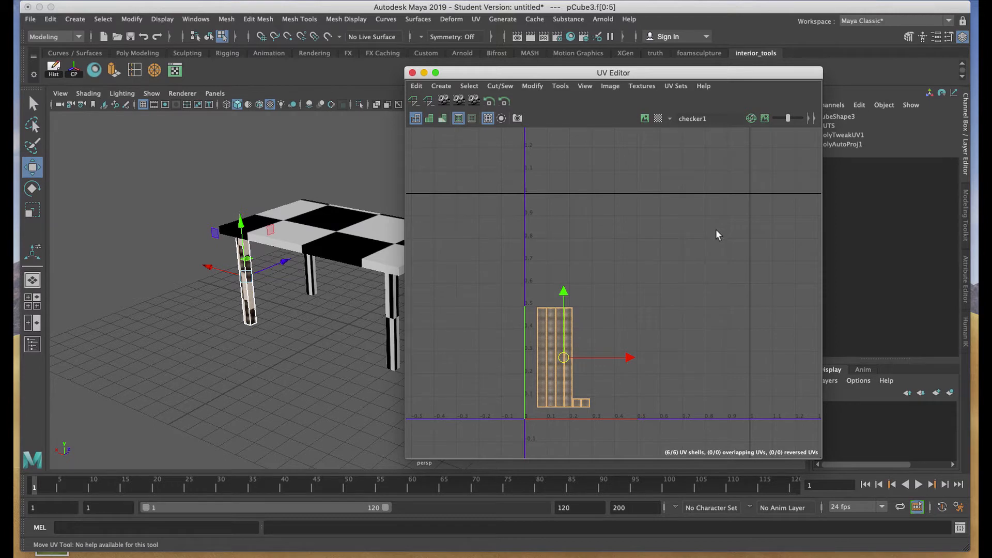
pyautogui.moveTo(630, 106); pyautogui.dragTo(667, 114)
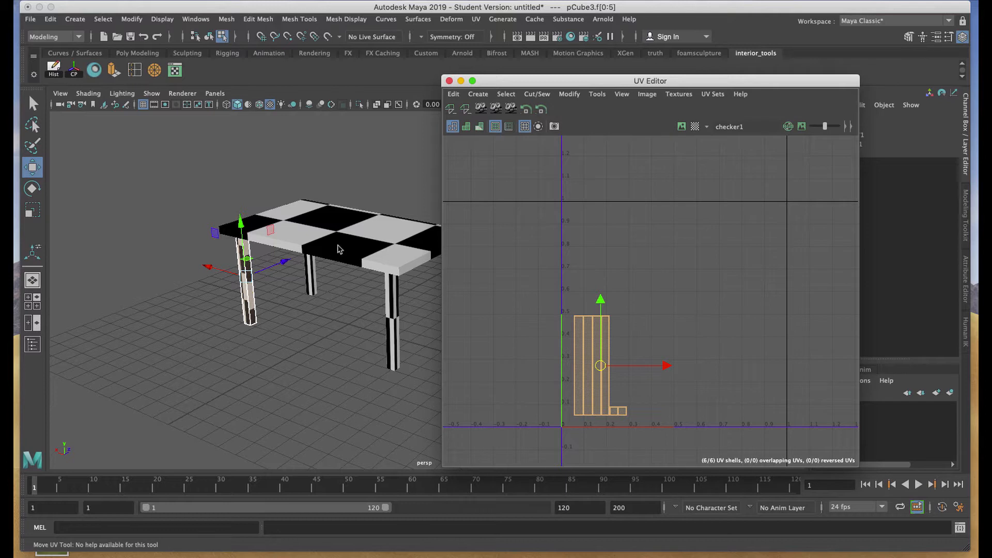
pyautogui.keyDown('alt'); pyautogui.moveTo(356, 232); pyautogui.dragTo(343, 247); pyautogui.keyUp('alt')
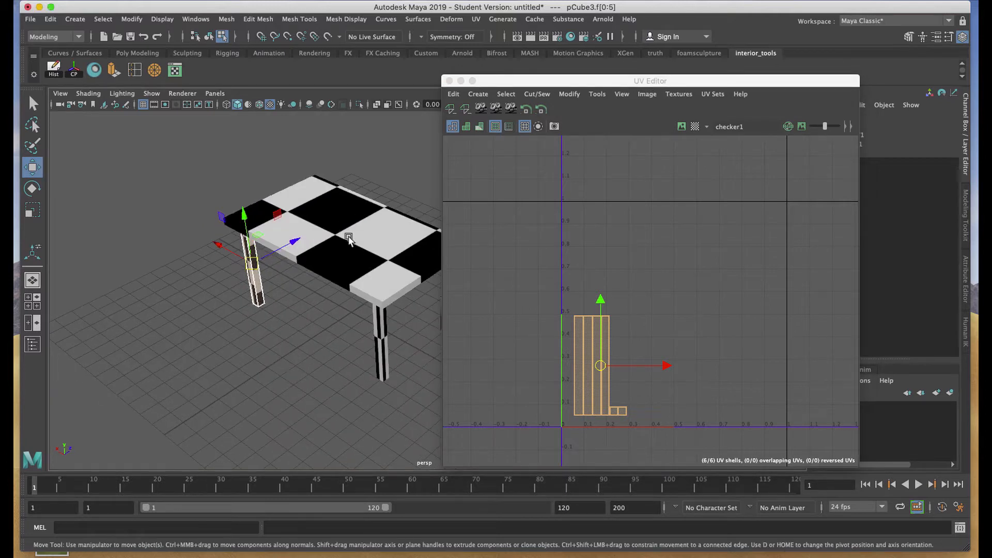
pyautogui.click(600, 365)
pyautogui.moveTo(600, 365); pyautogui.dragTo(599, 373)
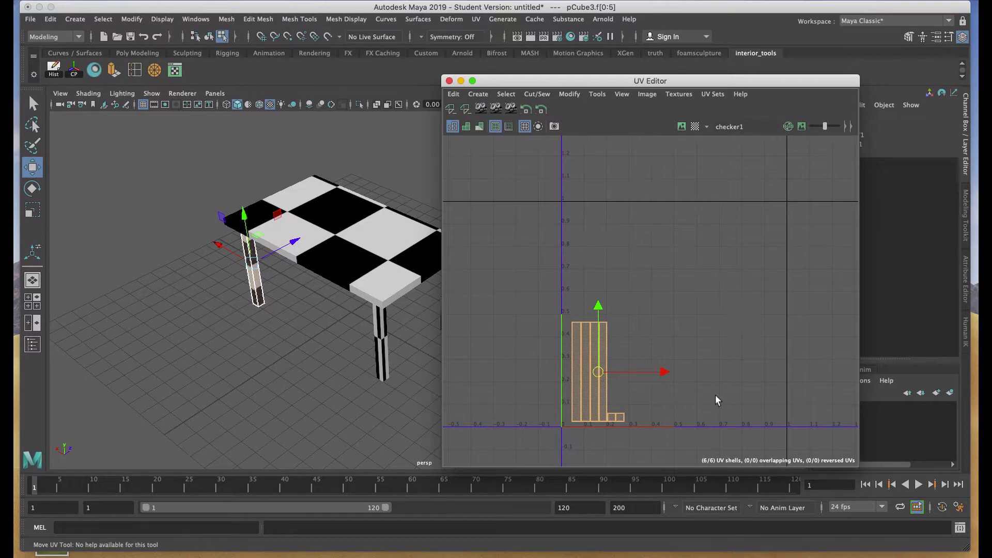
# Switch back to object mode and select the tabletop together with the mapped leg to see both UV layouts
pyautogui.moveTo(313, 226); pyautogui.dragTo(362, 211, button='right')
pyautogui.click(189, 201)
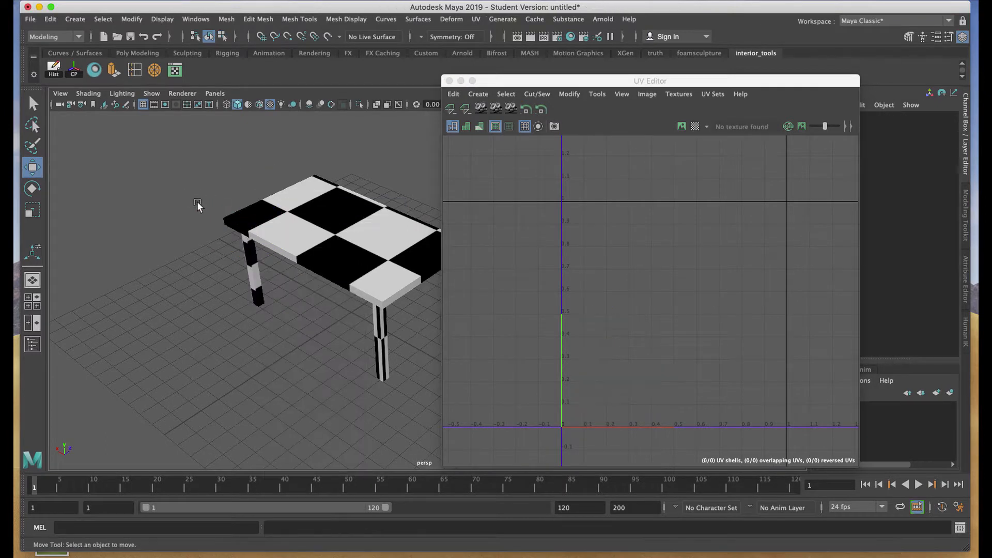
pyautogui.click(252, 220)
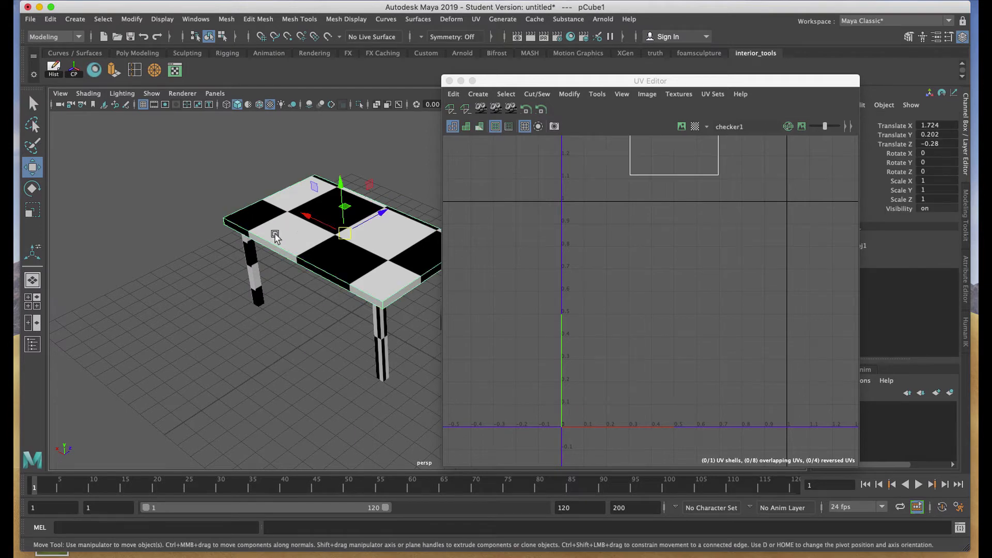
pyautogui.click(255, 282)
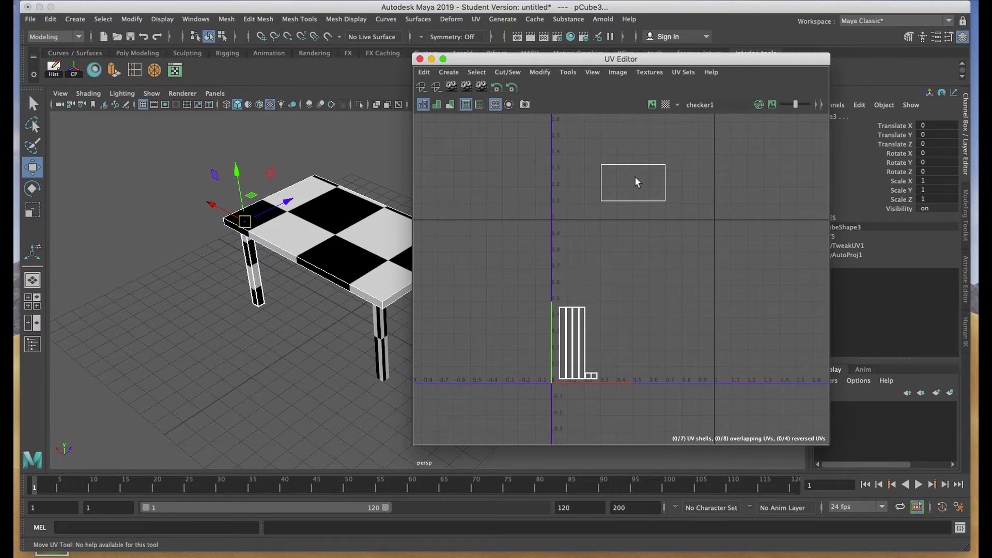
# Select the tabletop's UV shell and move it straight down into the 0–1 square, above the leg's shells
pyautogui.moveTo(637, 182); pyautogui.dragTo(600, 166, button='right')
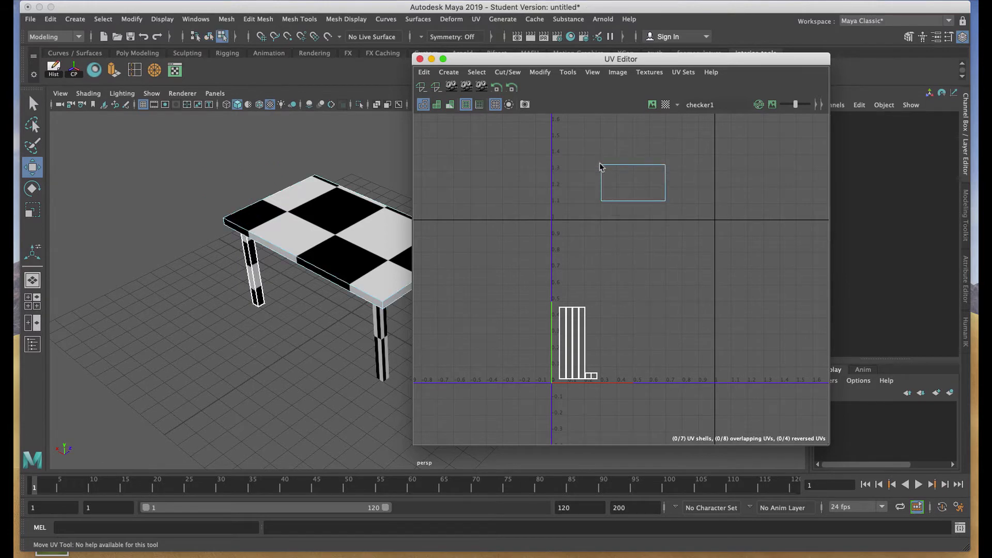
pyautogui.click(631, 182)
pyautogui.moveTo(639, 122); pyautogui.dragTo(639, 221)
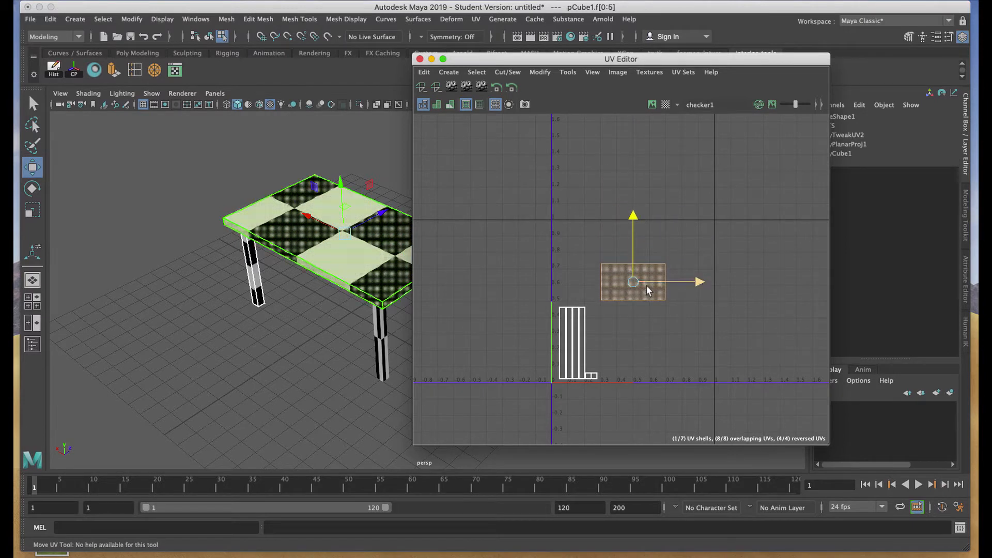
# Scale the tabletop's UV shell up uniformly to about twice its size and raise it clear of the leg's shells
pyautogui.press('r')
pyautogui.moveTo(633, 284); pyautogui.dragTo(697, 294)
pyautogui.press('w')
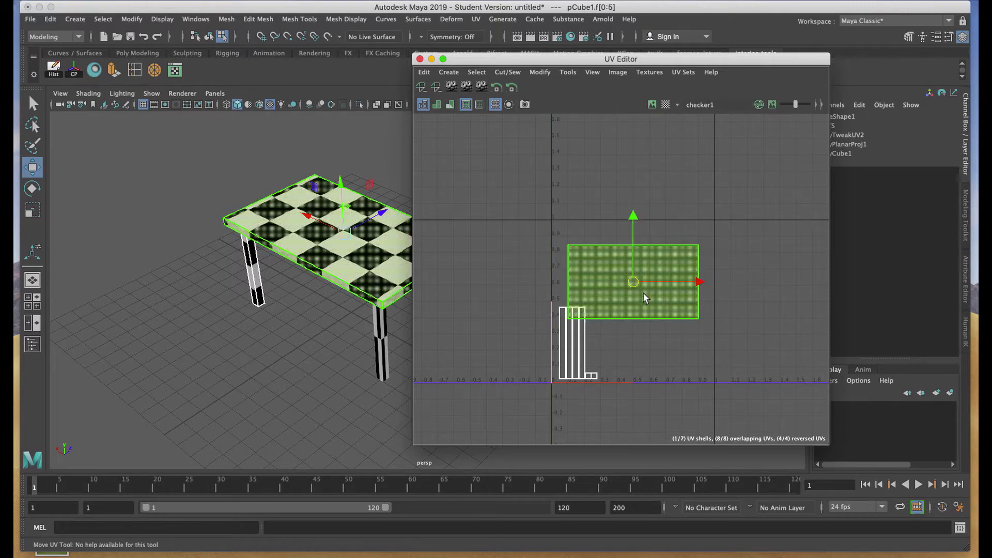
pyautogui.moveTo(634, 283); pyautogui.dragTo(634, 271)
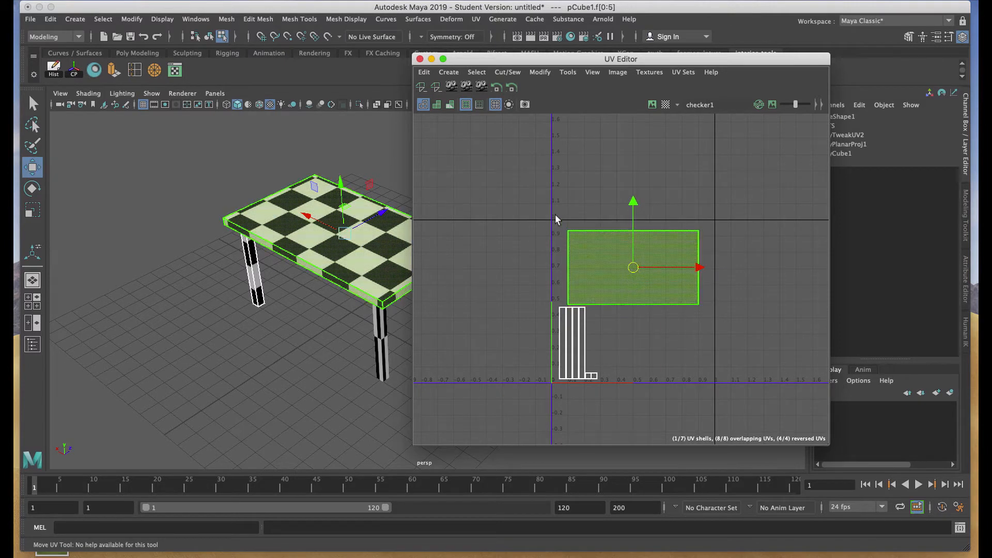
# Check the UV layout against the checker image, hide the image again and return the tabletop to object mode
pyautogui.click(652, 104)
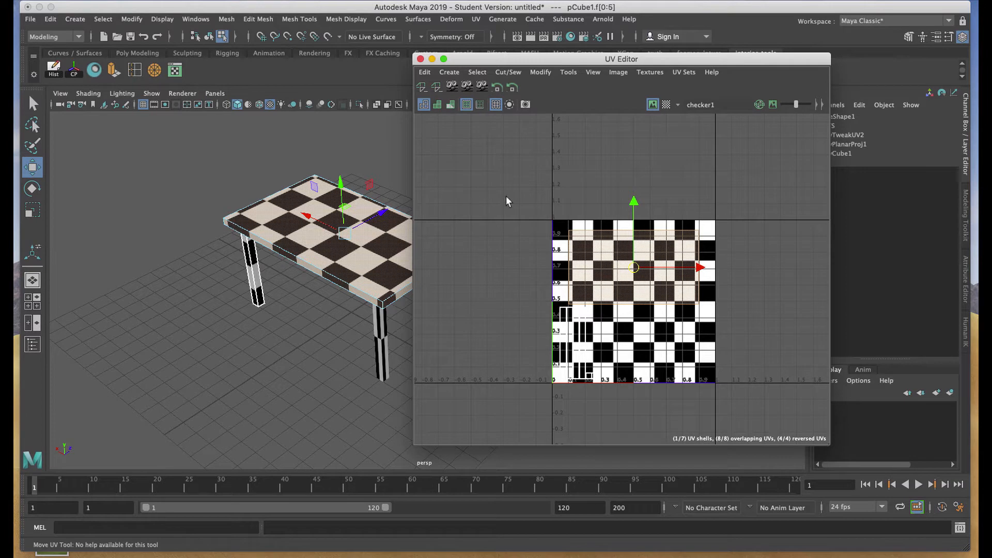
pyautogui.click(654, 106)
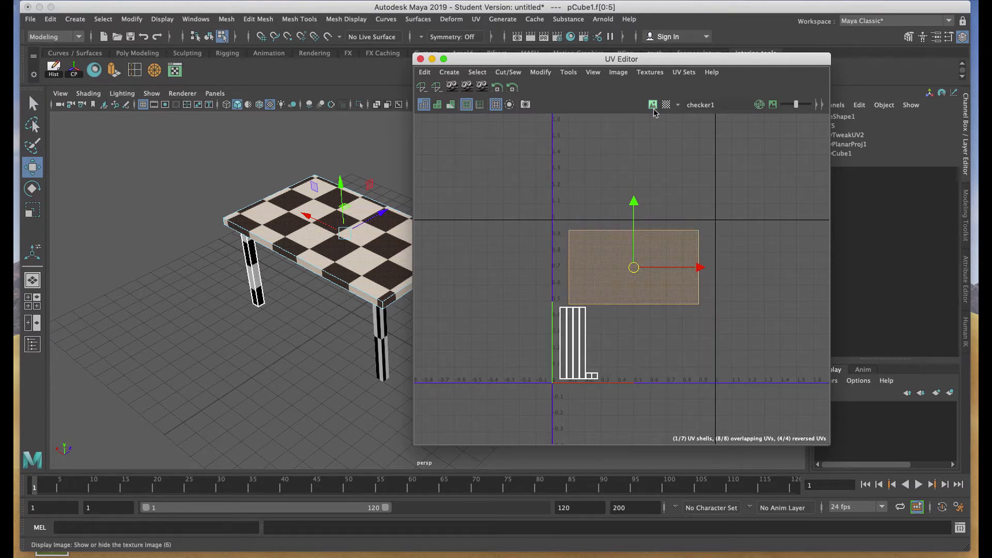
pyautogui.moveTo(296, 218); pyautogui.dragTo(335, 197, button='right')
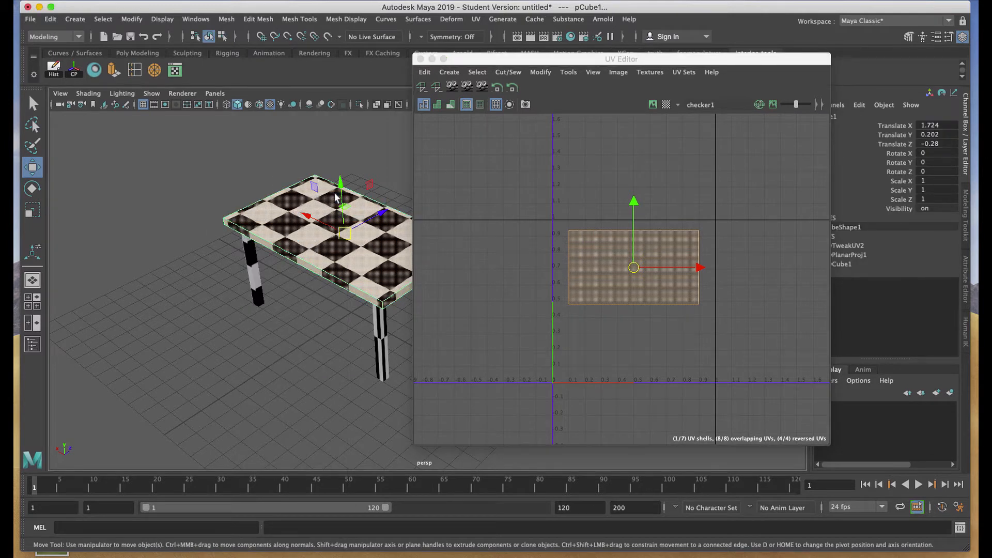
# Select the tabletop and the mapped leg together and open the UV Snapshot options for their combined layout
pyautogui.click(237, 177)
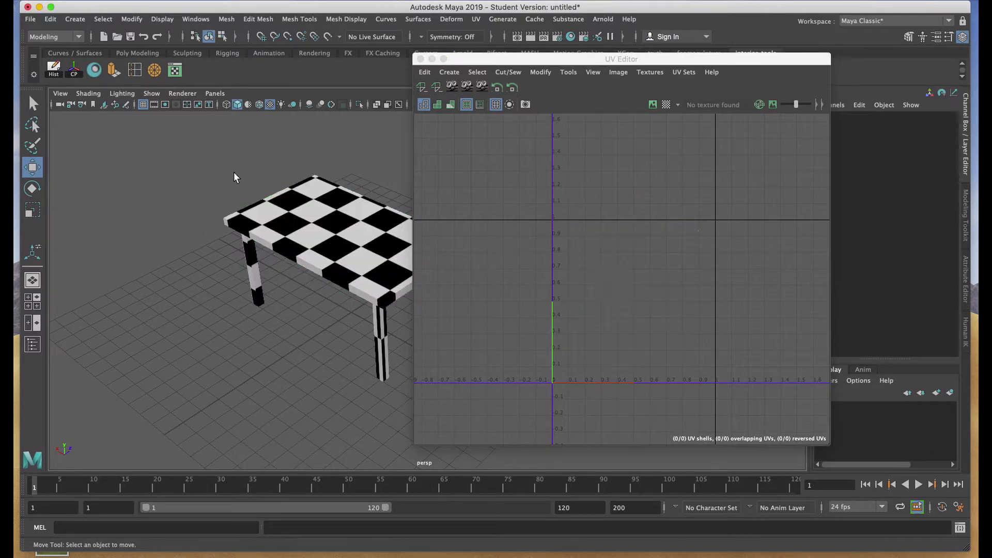
pyautogui.click(296, 229)
pyautogui.click(255, 275)
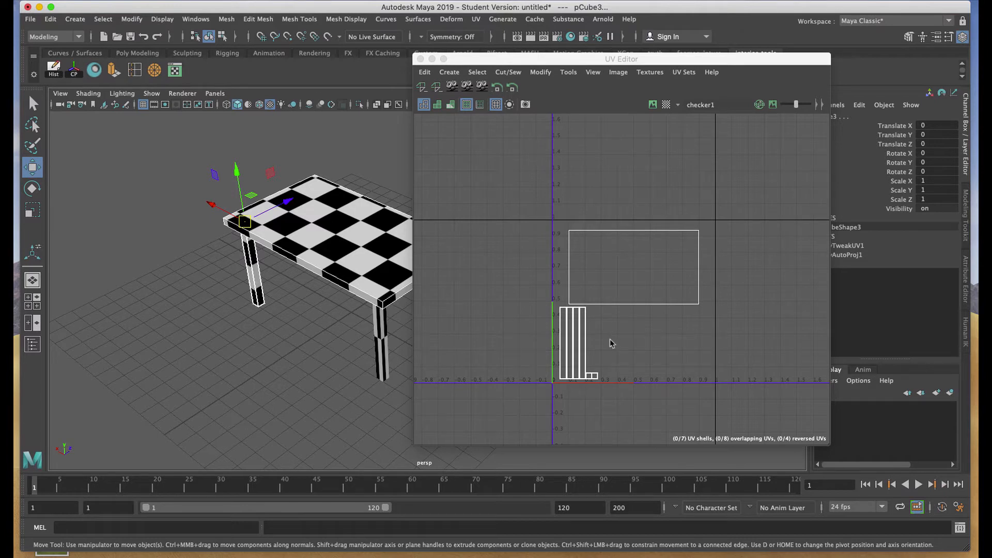
pyautogui.moveTo(616, 62); pyautogui.dragTo(603, 58)
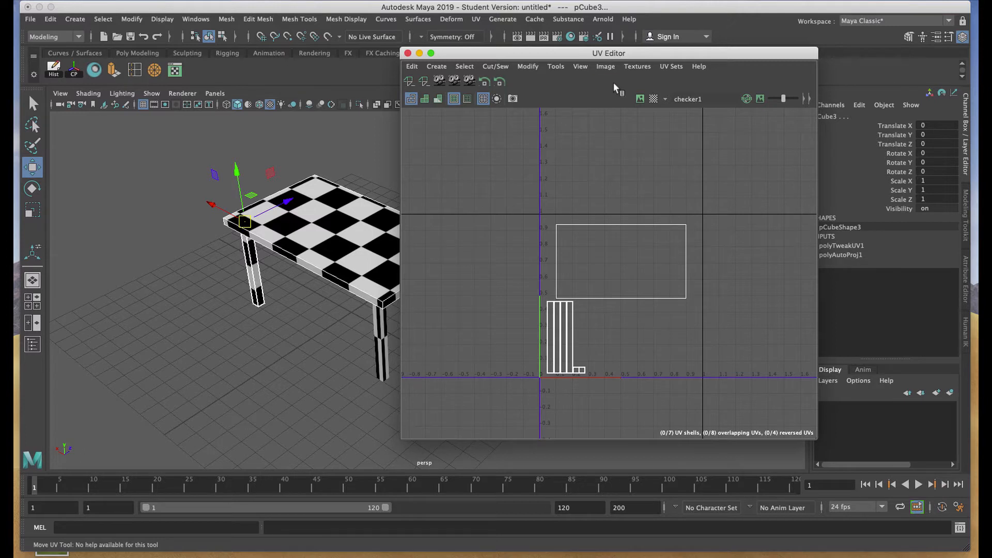
pyautogui.click(604, 67)
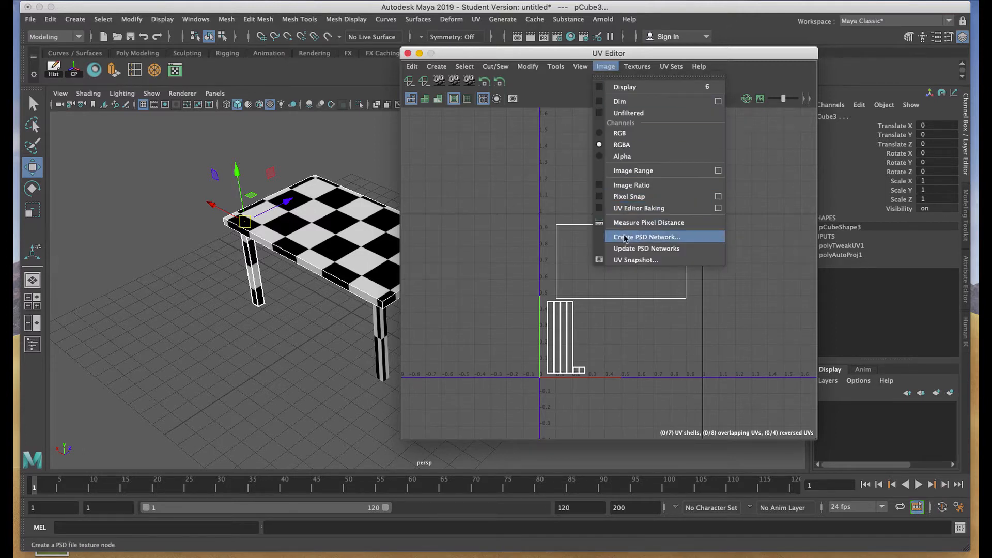
pyautogui.click(626, 260)
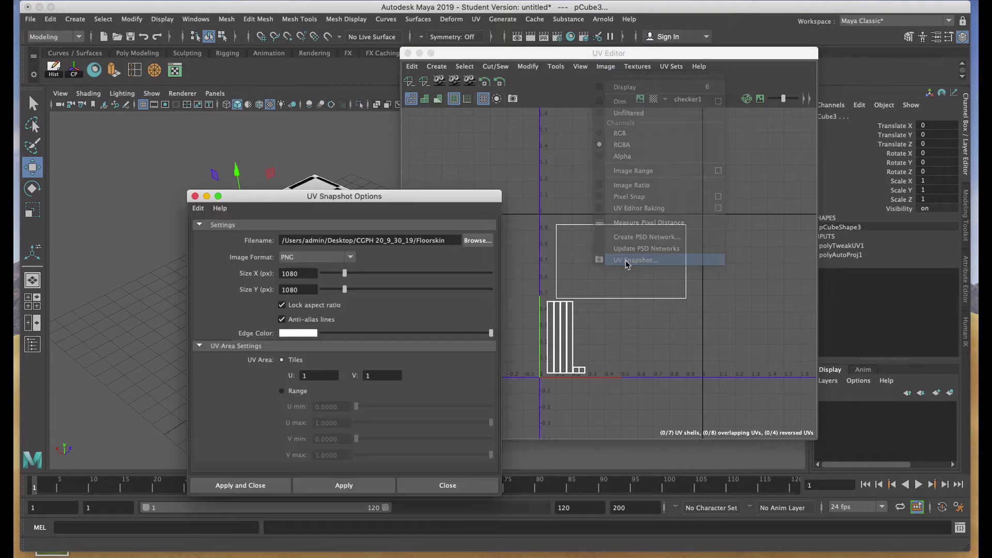
# Export the UV snapshot to the Desktop as a PNG named tableskin10_3 and close the snapshot options
pyautogui.click(596, 165)
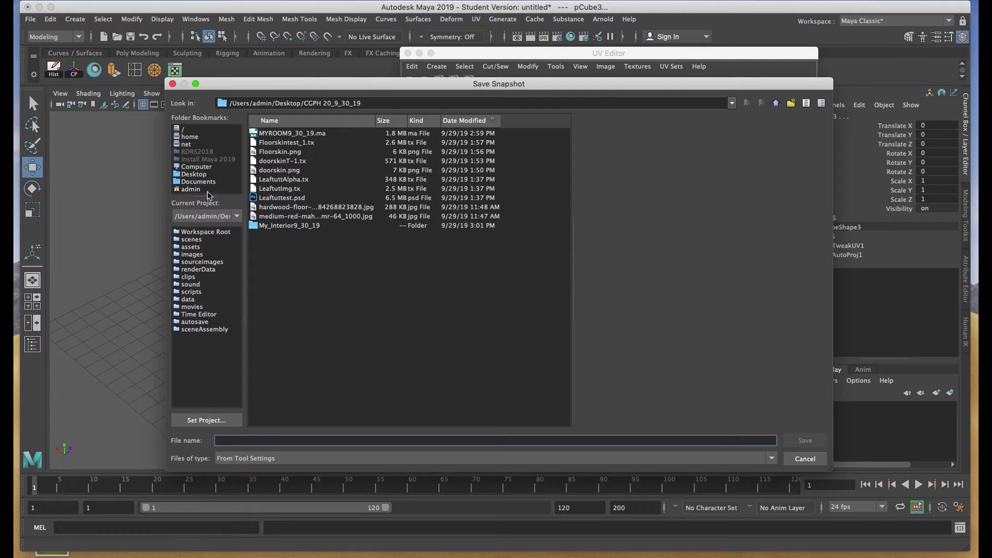
pyautogui.click(204, 175)
pyautogui.click(315, 441)
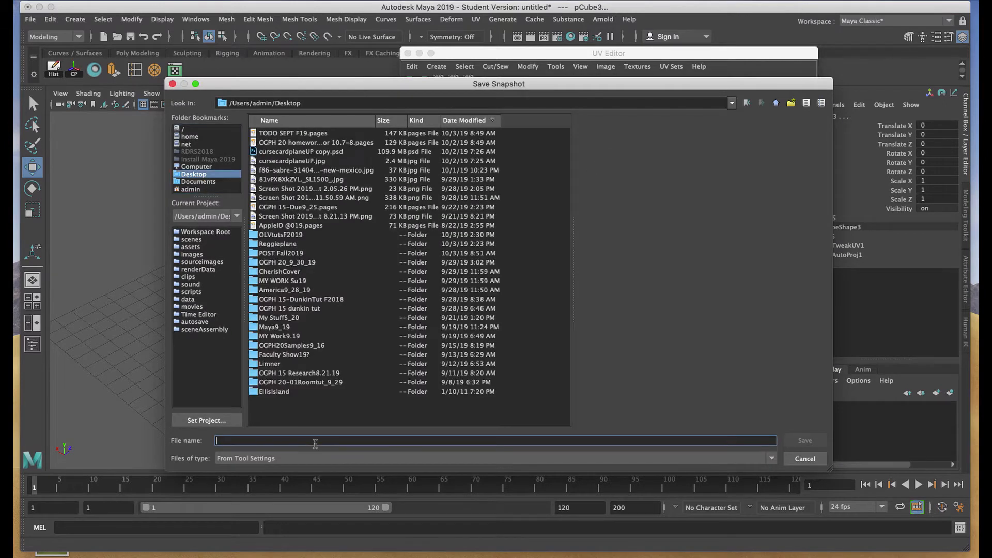
pyautogui.write('tableskin10_3')
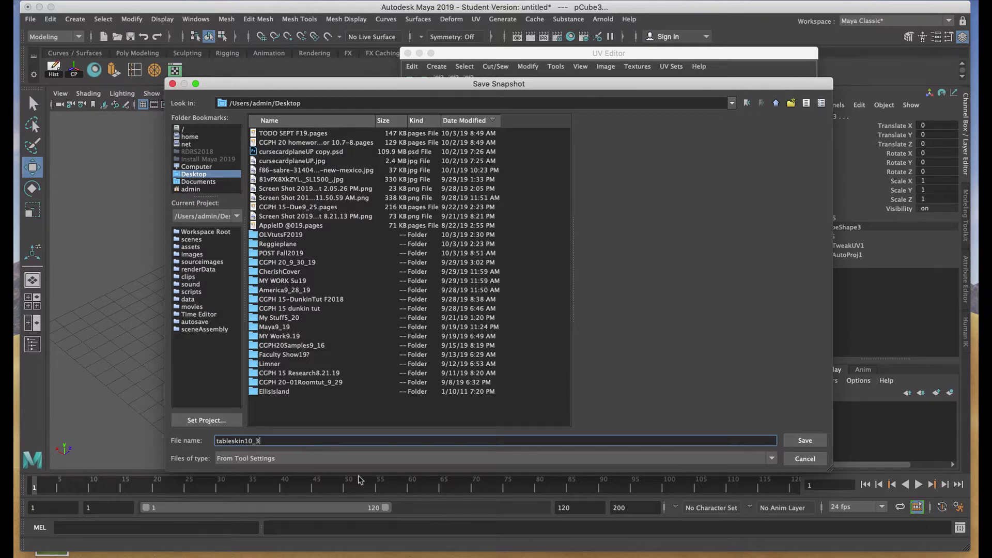
pyautogui.click(799, 444)
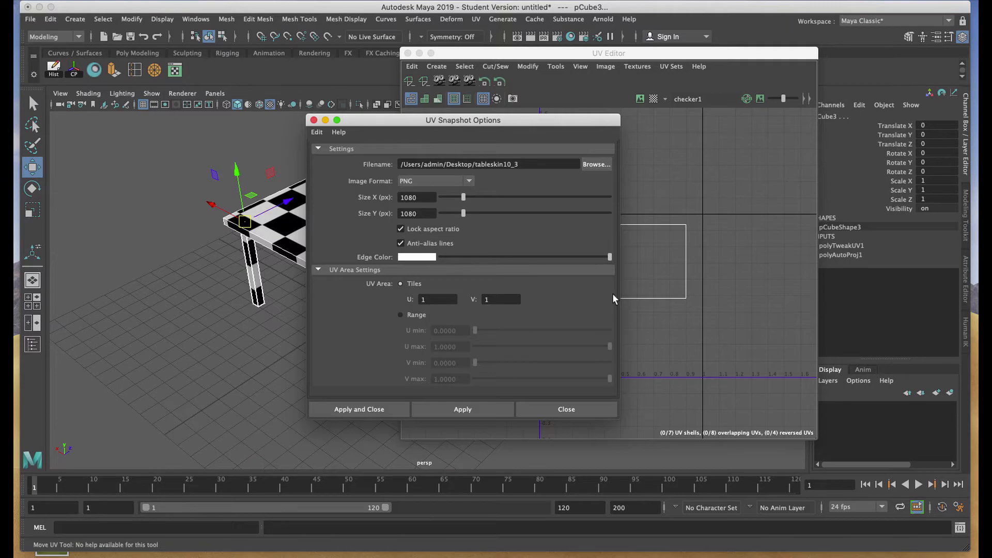
pyautogui.moveTo(394, 126); pyautogui.dragTo(413, 120)
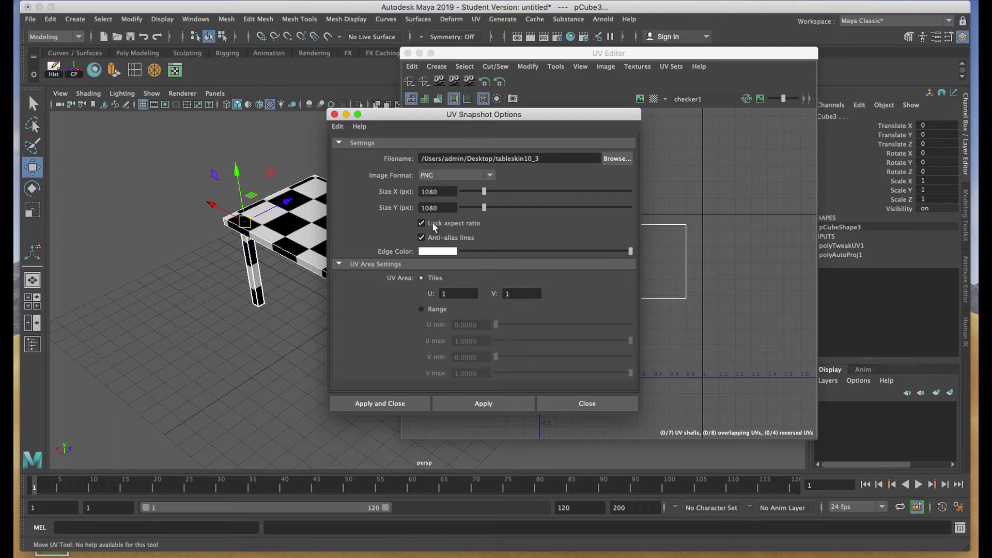
pyautogui.click(397, 408)
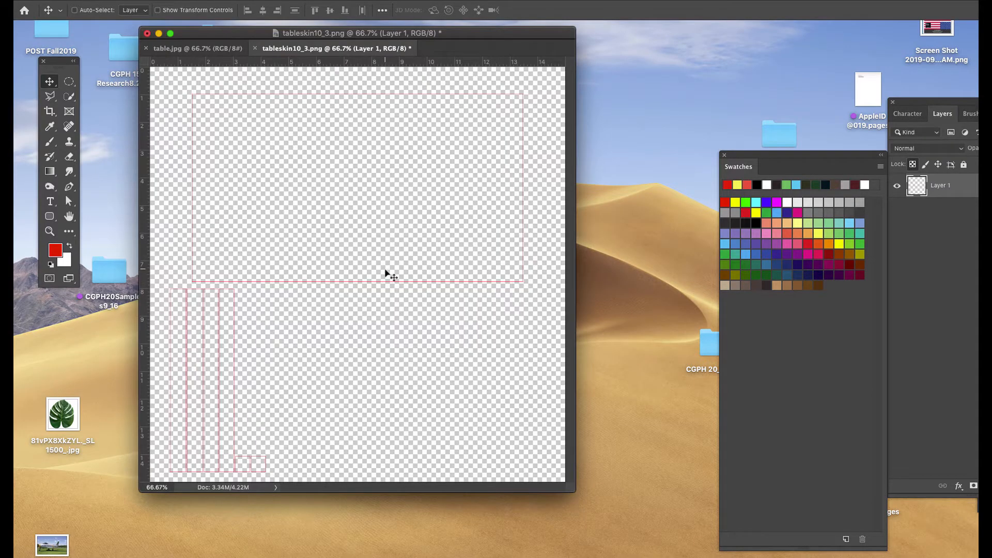
# Switch to Photoshop, place tableskin10_3.png in its own window, and copy the whole table.jpg wood image into it as a new layer
pyautogui.moveTo(289, 53); pyautogui.dragTo(403, 61)
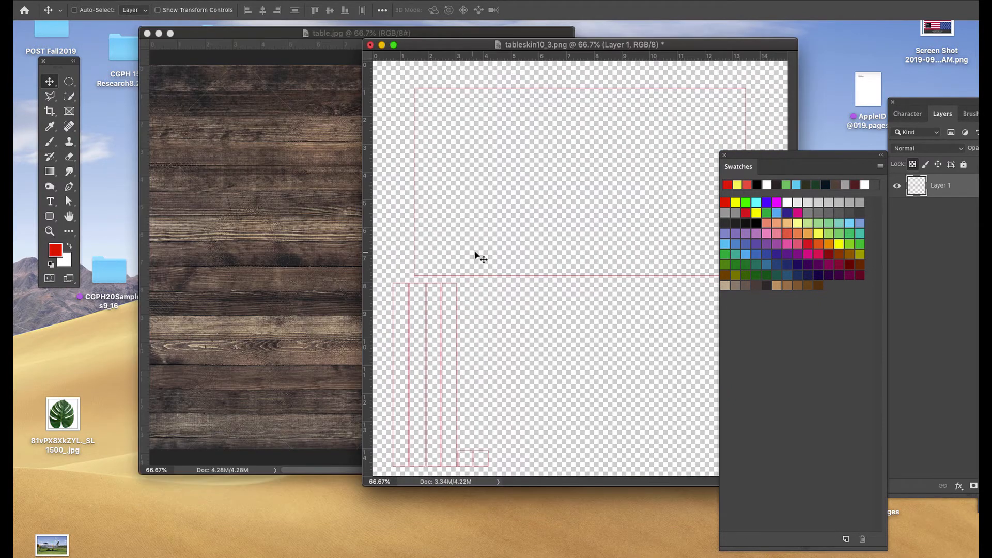
pyautogui.click(306, 198)
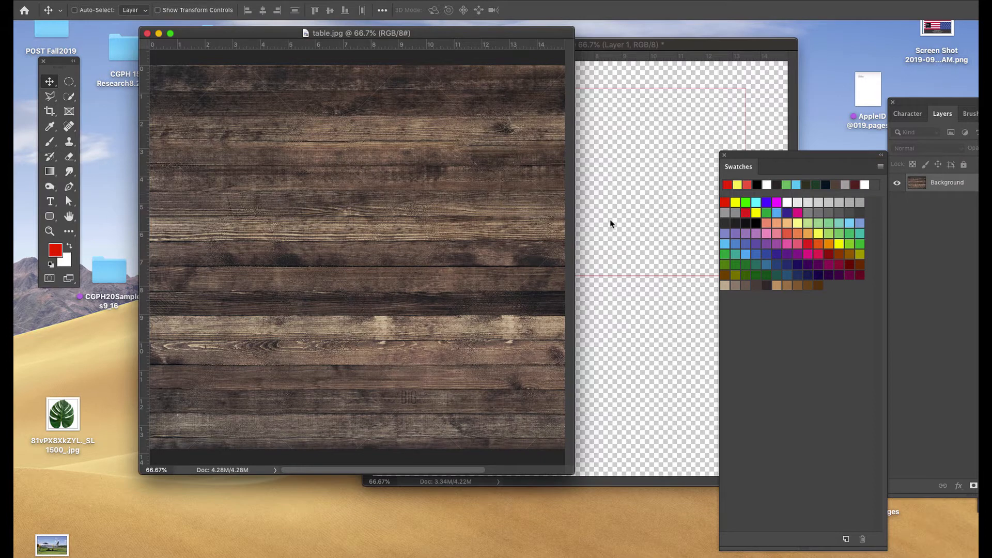
pyautogui.click(651, 45)
pyautogui.moveTo(650, 45); pyautogui.dragTo(664, 48)
pyautogui.click(305, 128)
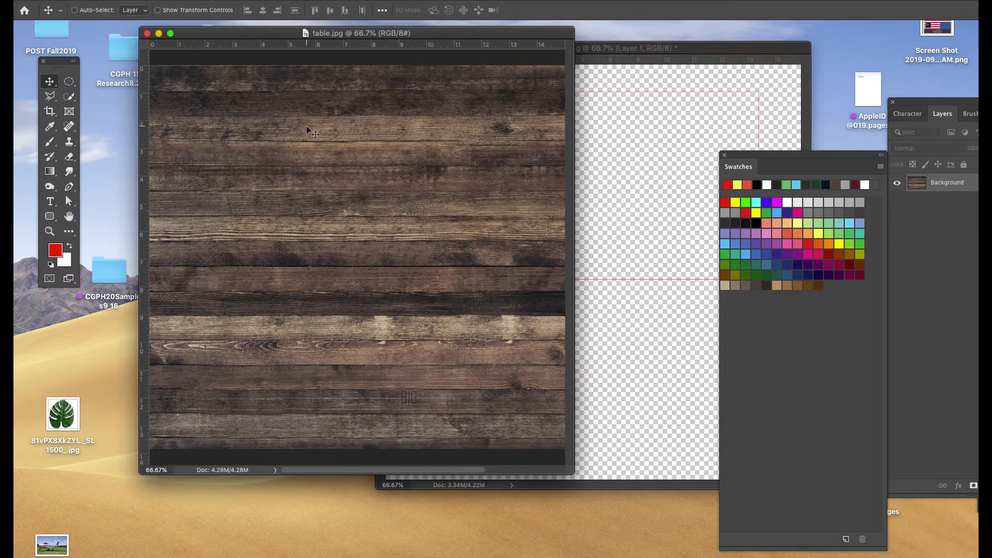
pyautogui.press('super+a')
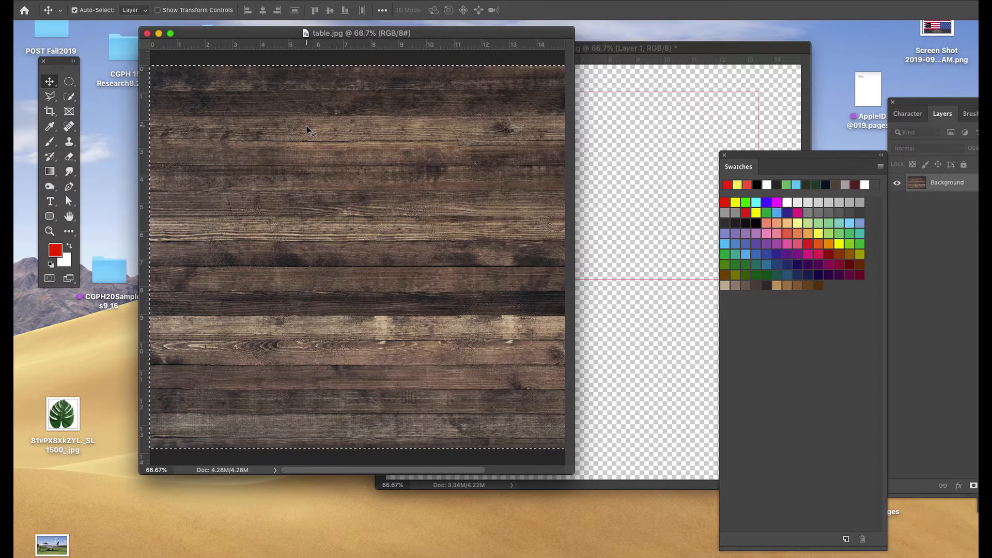
pyautogui.moveTo(615, 52); pyautogui.dragTo(508, 57)
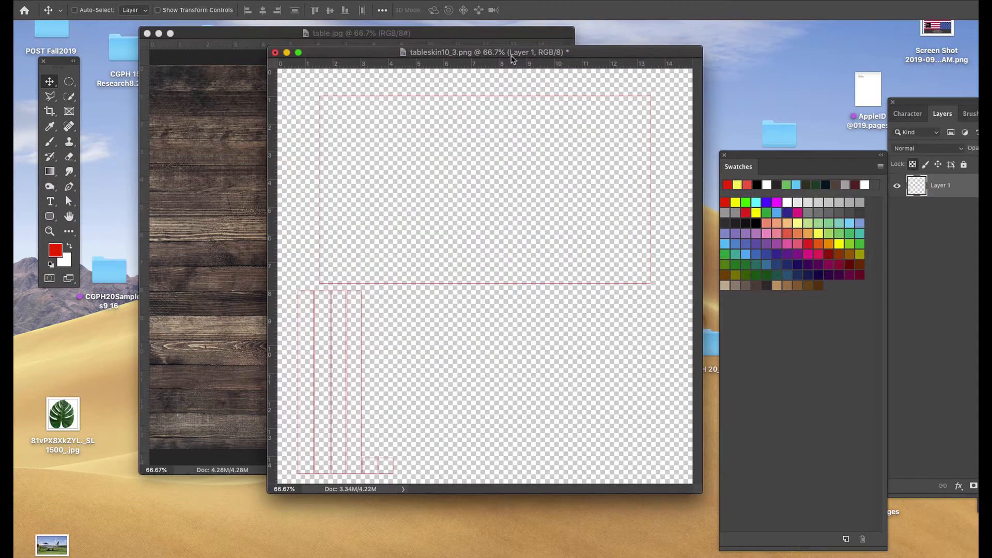
pyautogui.press('super+v')
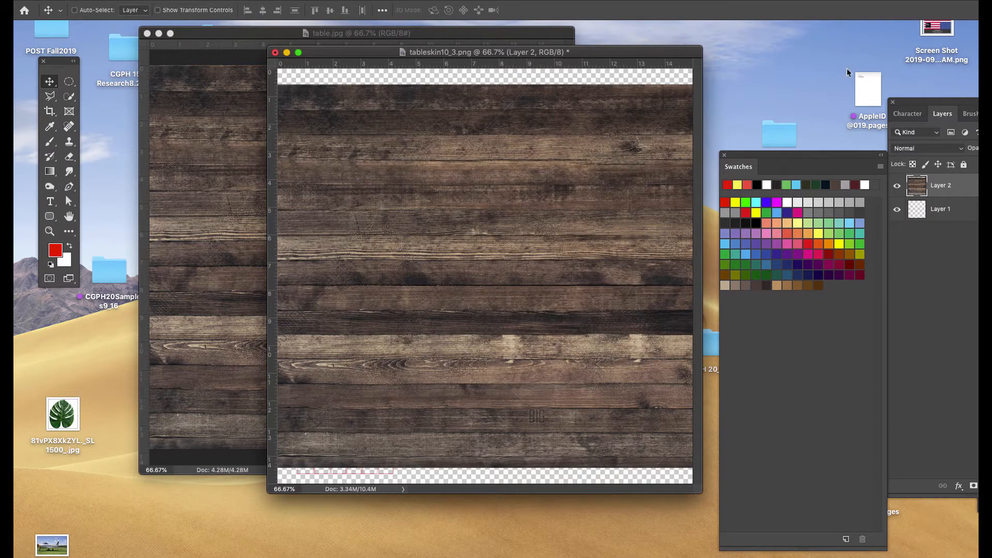
# Rename the snapshot layer, Layer 1, as UVs, lock it completely and place it above the wood layer
pyautogui.moveTo(913, 116)
pyautogui.mouseDown()
pyautogui.moveTo(568, 103)
pyautogui.moveTo(506, 131)
pyautogui.mouseUp()
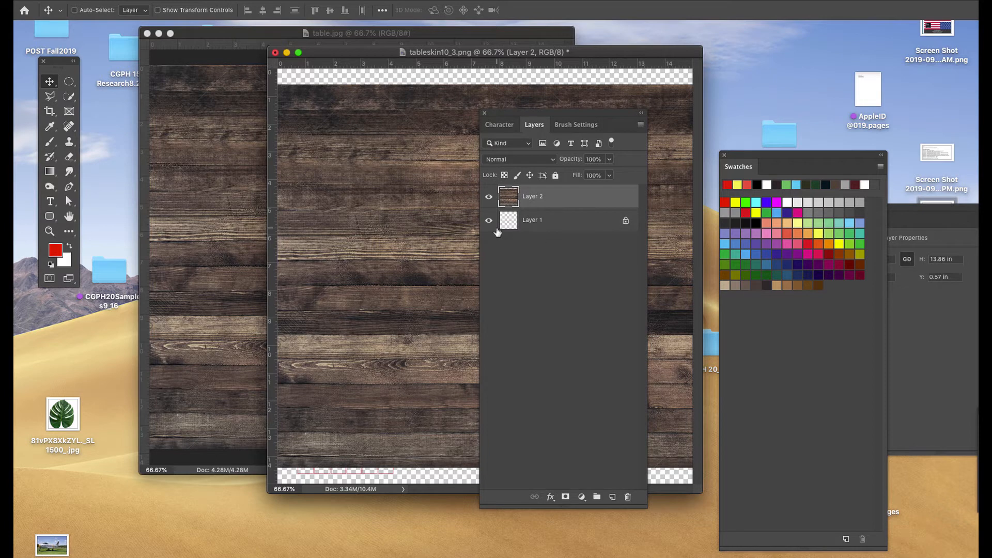
pyautogui.doubleClick(535, 222)
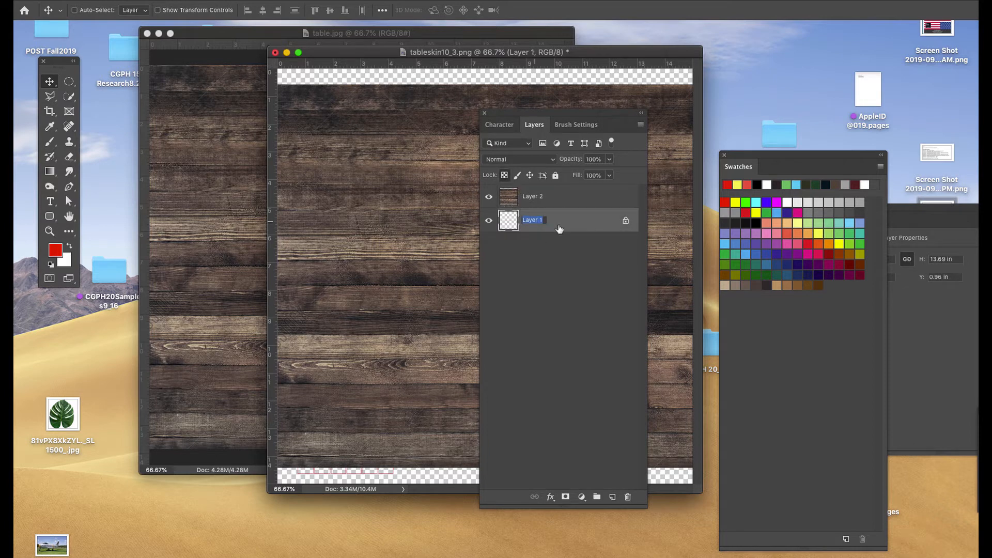
pyautogui.write('UVs')
pyautogui.press('Return')
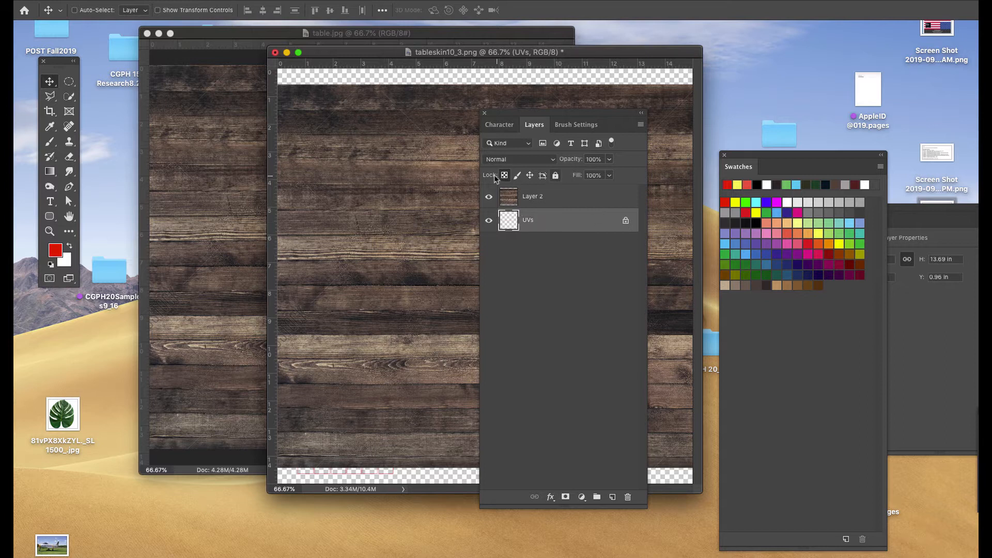
pyautogui.click(555, 176)
pyautogui.moveTo(511, 223); pyautogui.dragTo(512, 196)
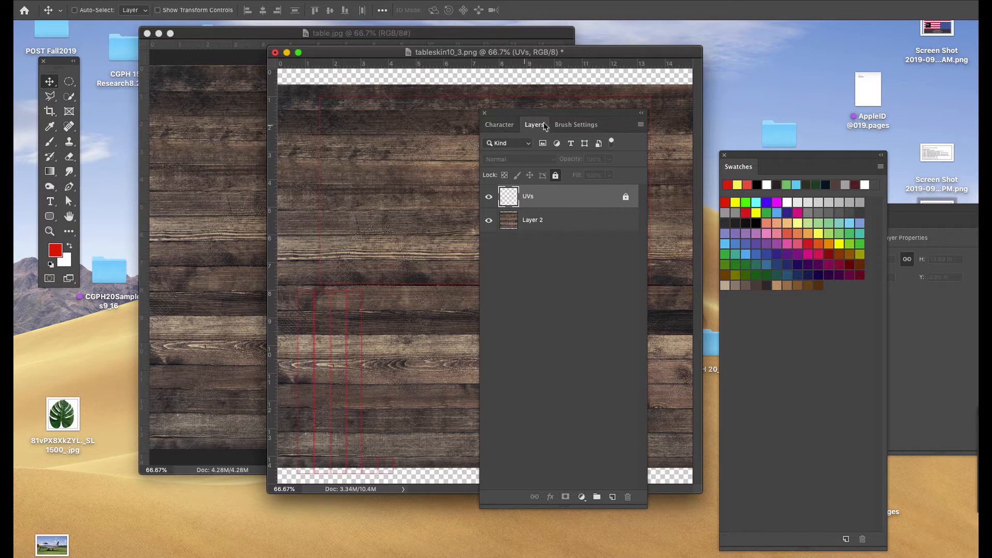
# Scale the wood layer to about 75%, move it over the tabletop's UV outline and reduce its height to about 9.3 in
pyautogui.moveTo(749, 156); pyautogui.dragTo(793, 118)
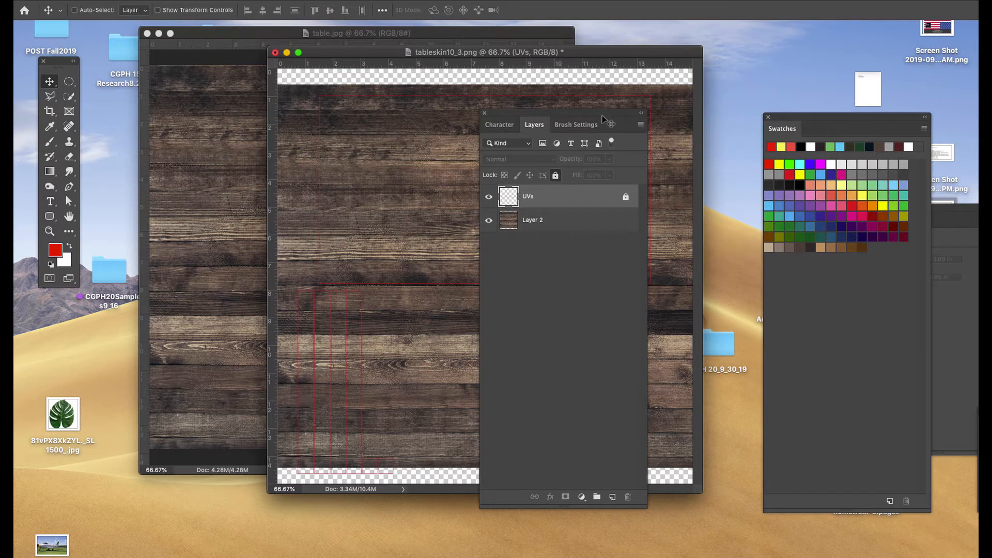
pyautogui.moveTo(578, 114); pyautogui.dragTo(774, 107)
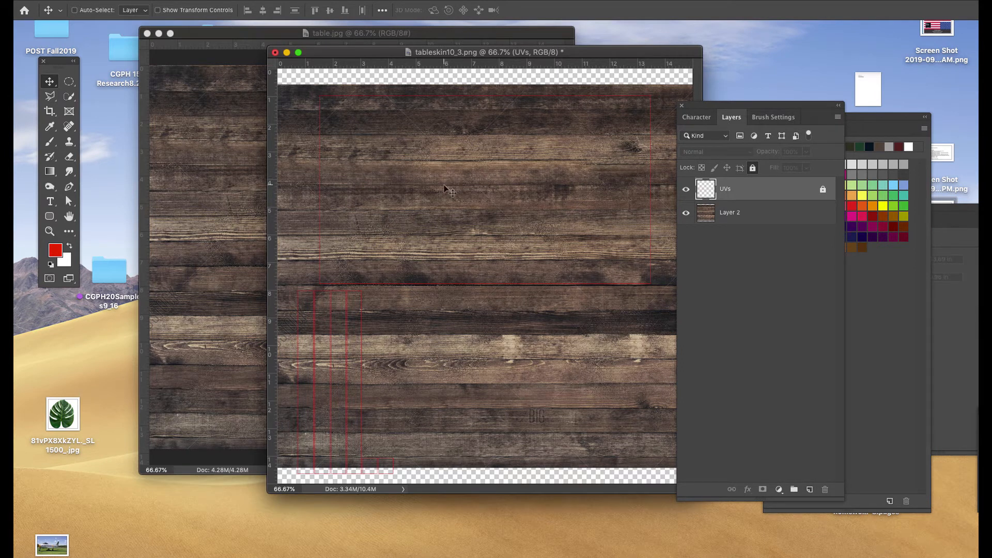
pyautogui.moveTo(603, 53); pyautogui.dragTo(555, 66)
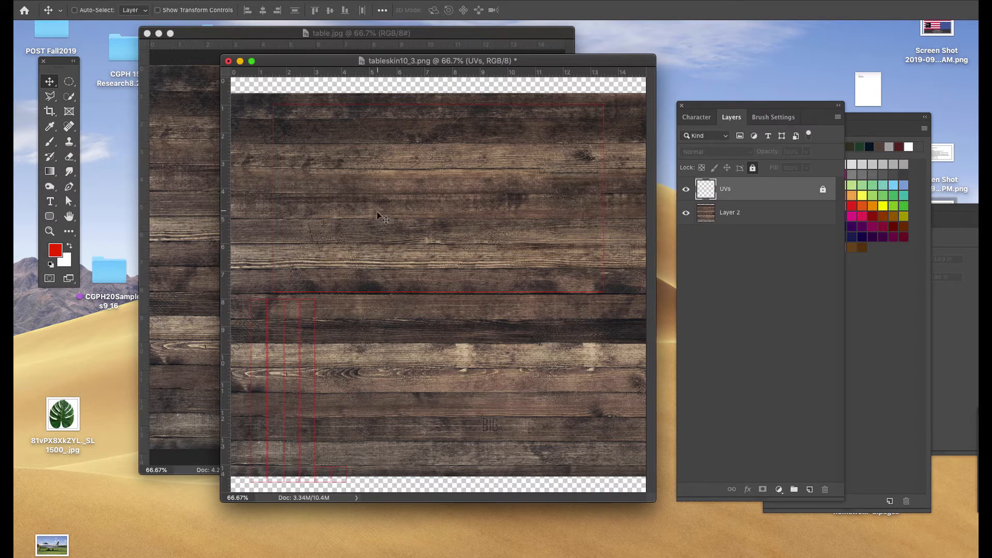
pyautogui.press('super')
pyautogui.click(717, 213)
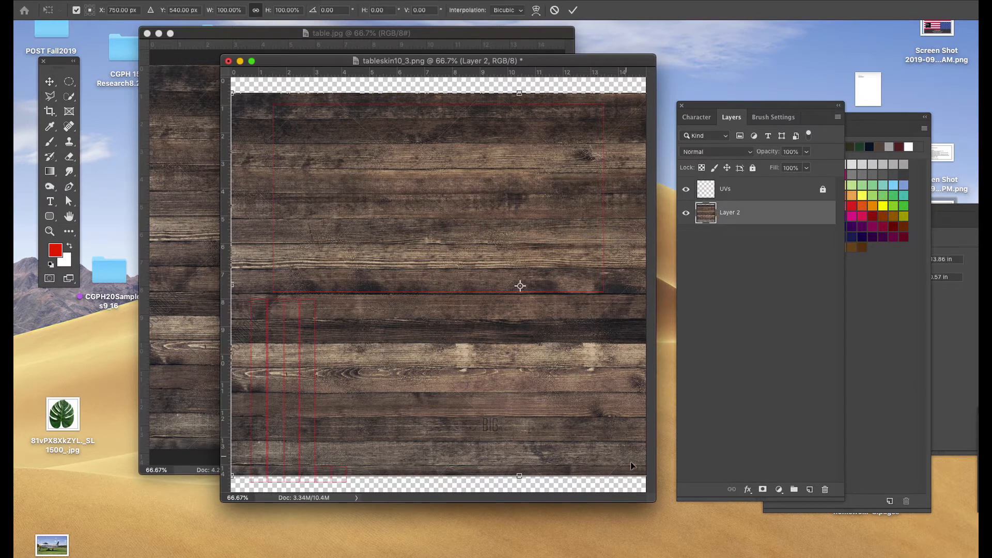
pyautogui.press('super+t')
pyautogui.moveTo(543, 66); pyautogui.dragTo(470, 64)
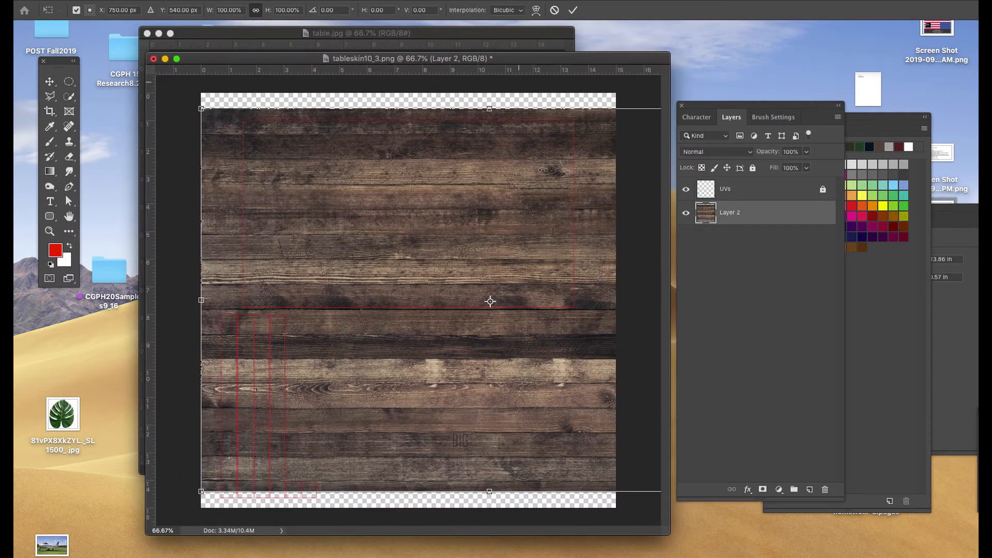
pyautogui.moveTo(202, 109); pyautogui.dragTo(344, 204)
pyautogui.moveTo(432, 257); pyautogui.dragTo(279, 135)
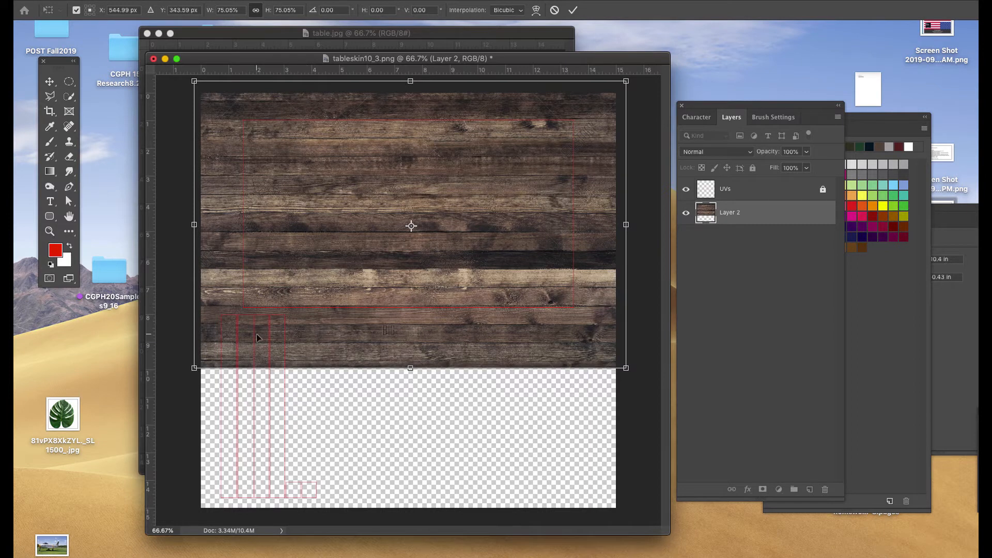
pyautogui.moveTo(409, 369); pyautogui.dragTo(406, 337)
pyautogui.press('Return')
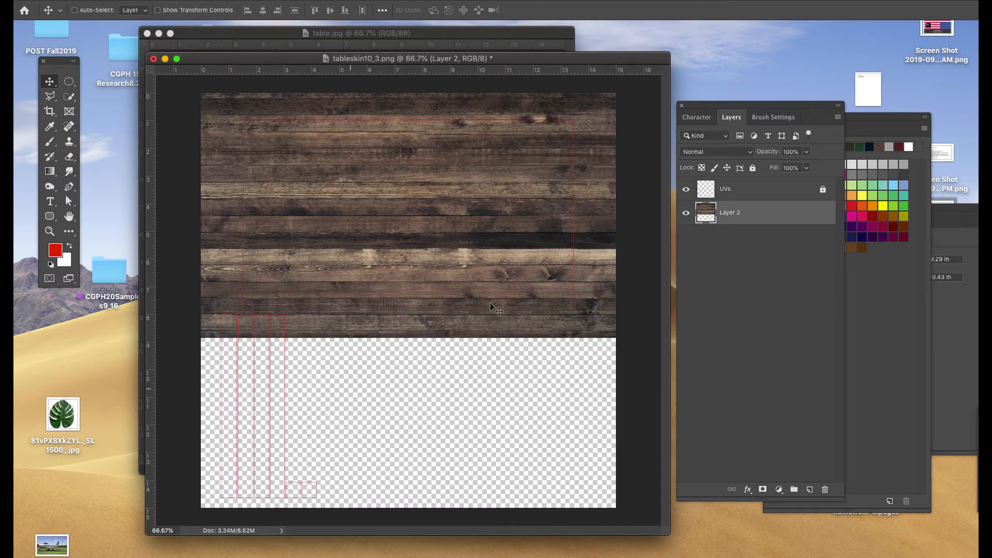
# Copy a rectangular section of the wood about 5.6 in tall onto a new layer and move it down beside the leg's UV outlines
pyautogui.press('m')
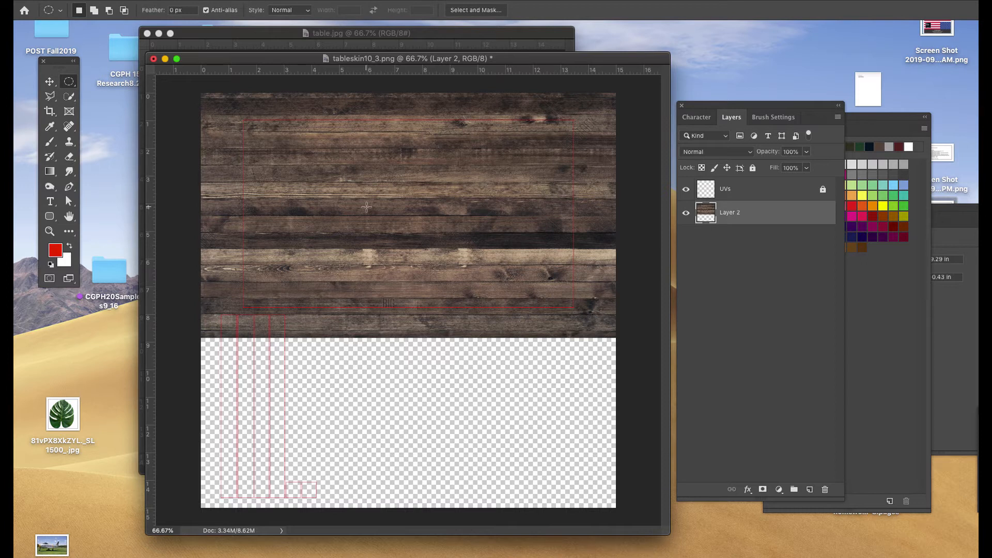
pyautogui.moveTo(290, 122); pyautogui.dragTo(475, 240)
pyautogui.press('super+d')
pyautogui.hotkey('shift', 'm')
pyautogui.moveTo(315, 134); pyautogui.dragTo(542, 288)
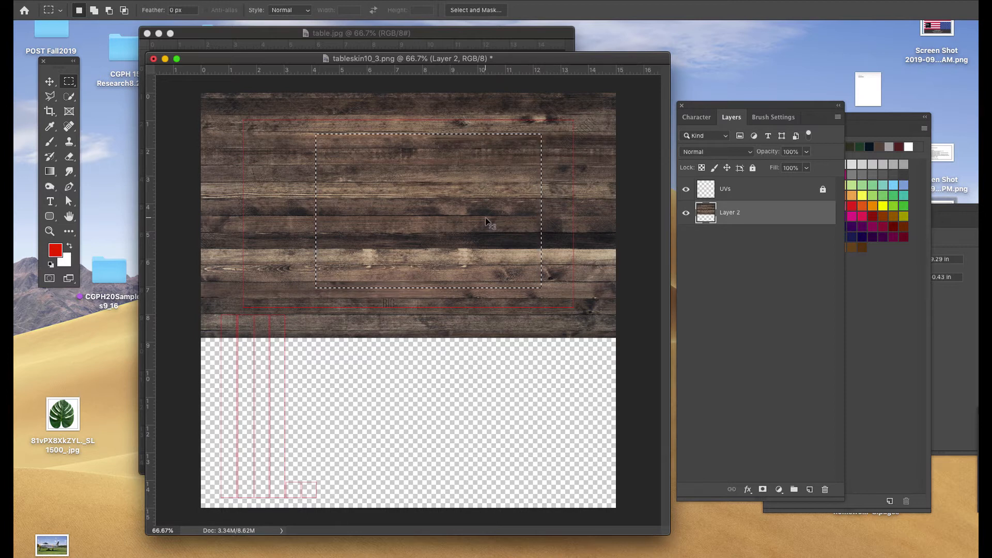
pyautogui.hotkey('ctrl', 'j')
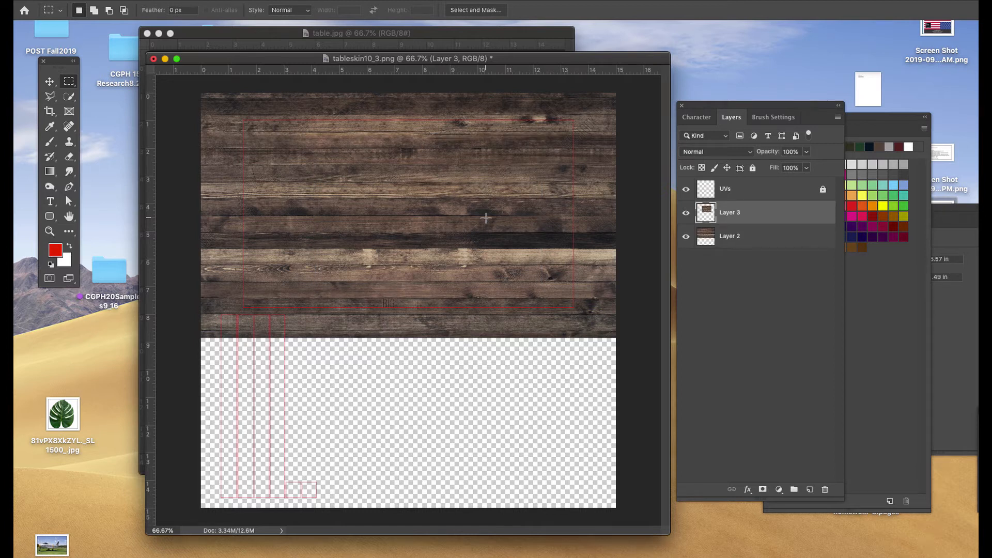
pyautogui.press('v')
pyautogui.moveTo(465, 230); pyautogui.dragTo(477, 442)
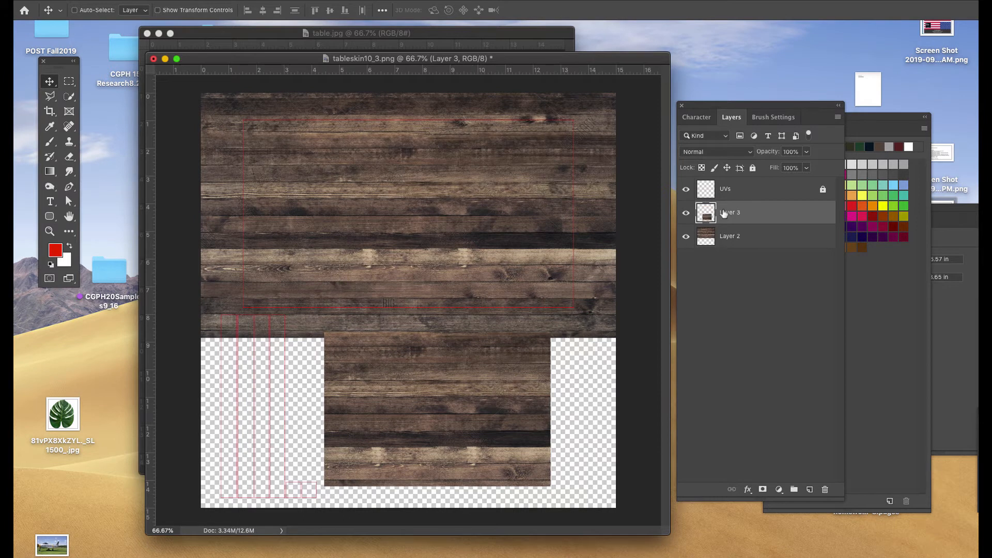
# Rename the large wood layer as tabletop and the copied wood section's layer as leg
pyautogui.doubleClick(730, 236)
pyautogui.write('tabl')
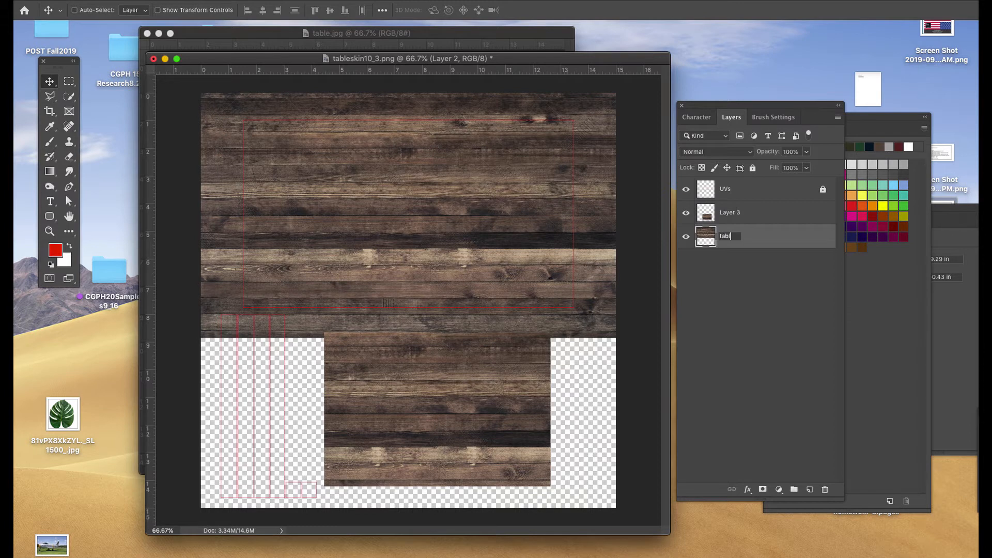
pyautogui.write('etop')
pyautogui.press('Return')
pyautogui.click(723, 212)
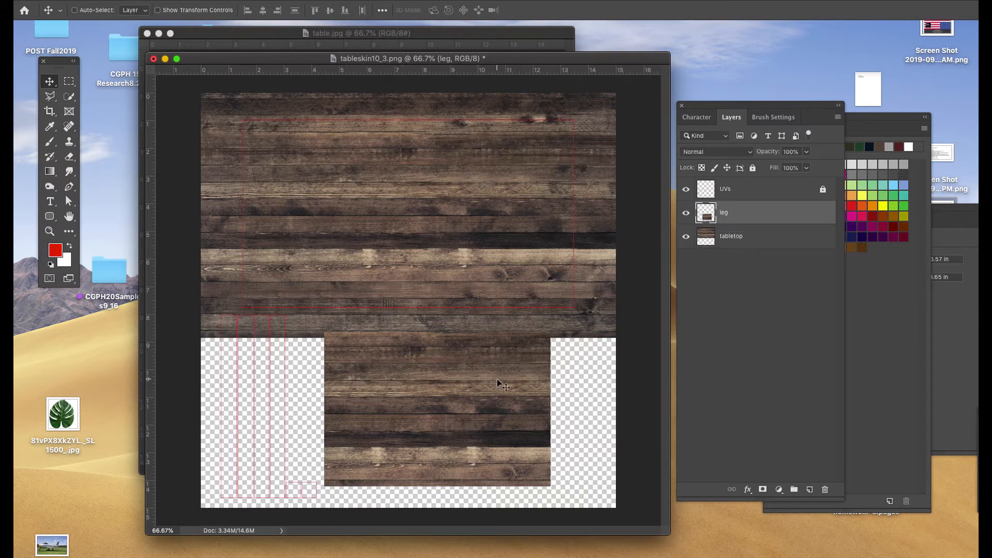
# Rotate the leg layer's wood 90° clockwise and move it over the leg's UV outlines
pyautogui.press('super+t')
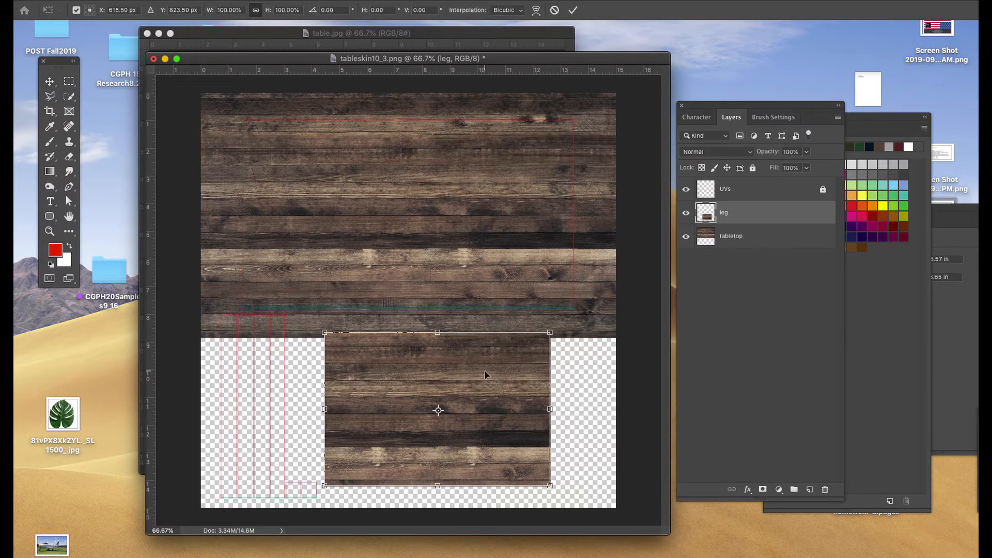
pyautogui.rightClick(487, 368)
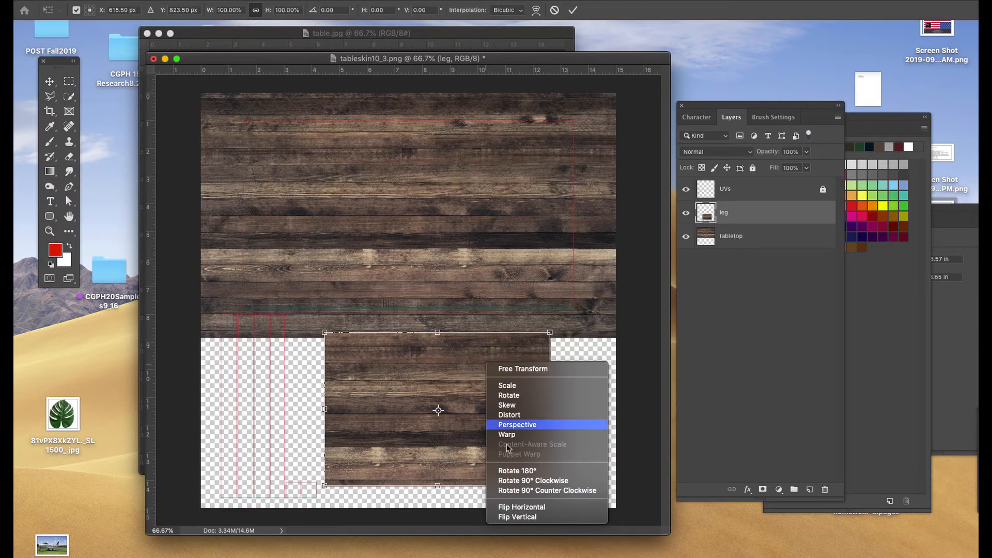
pyautogui.click(517, 480)
pyautogui.moveTo(488, 394); pyautogui.dragTo(322, 399)
pyautogui.moveTo(327, 343); pyautogui.dragTo(320, 351)
pyautogui.press('Return')
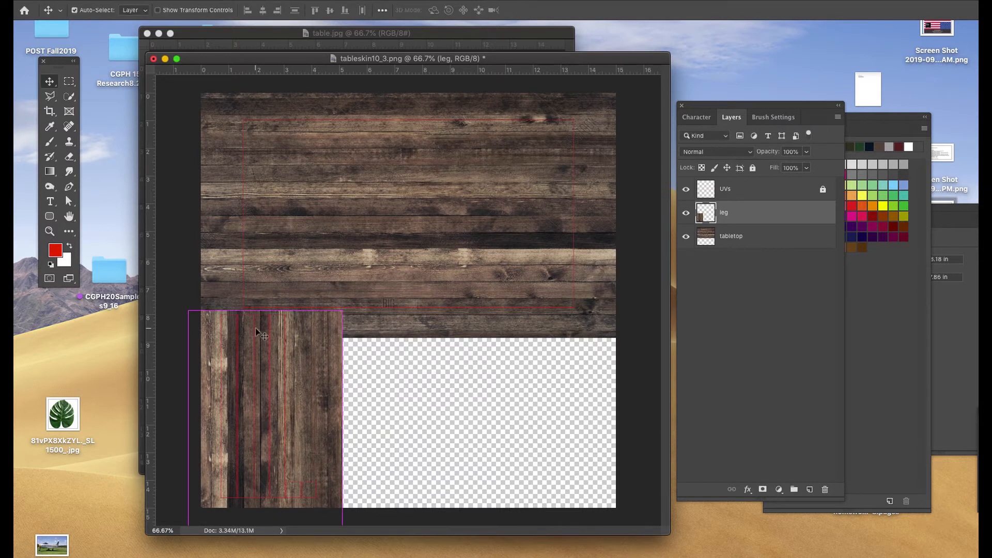
# Nudge the leg wood slightly over its UV outlines and save the texture as a Photoshop file named tableskin10_3F.psd
pyautogui.press('super+minus')
pyautogui.press('super+plus')
pyautogui.press('super+plus')
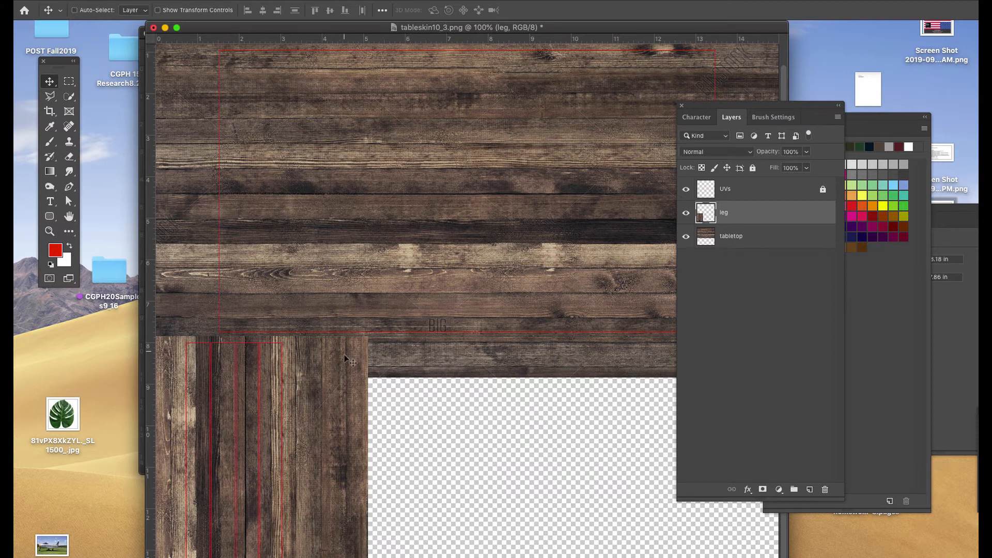
pyautogui.moveTo(337, 356)
pyautogui.mouseDown()
pyautogui.moveTo(336, 371)
pyautogui.moveTo(339, 305)
pyautogui.moveTo(339, 358)
pyautogui.mouseUp()
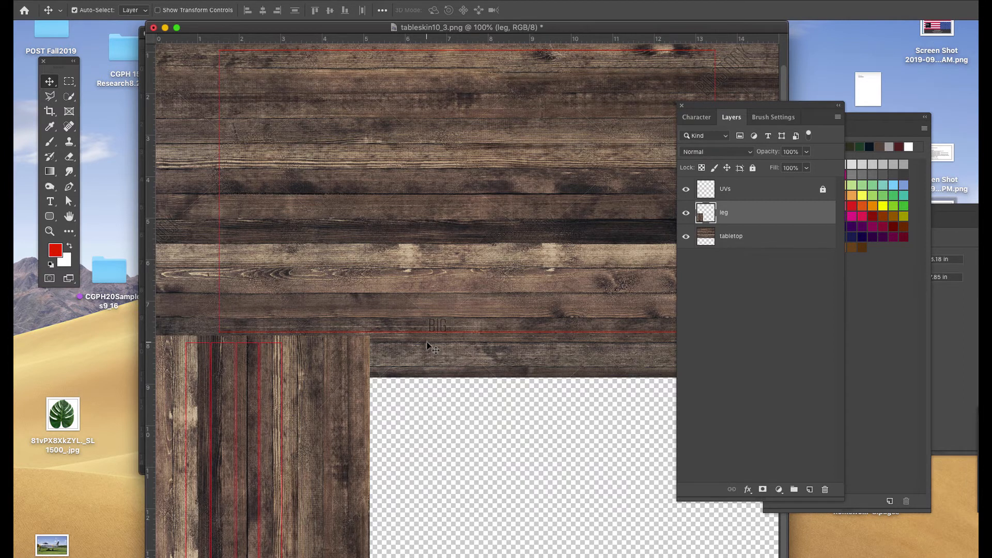
pyautogui.press('super+shift+s')
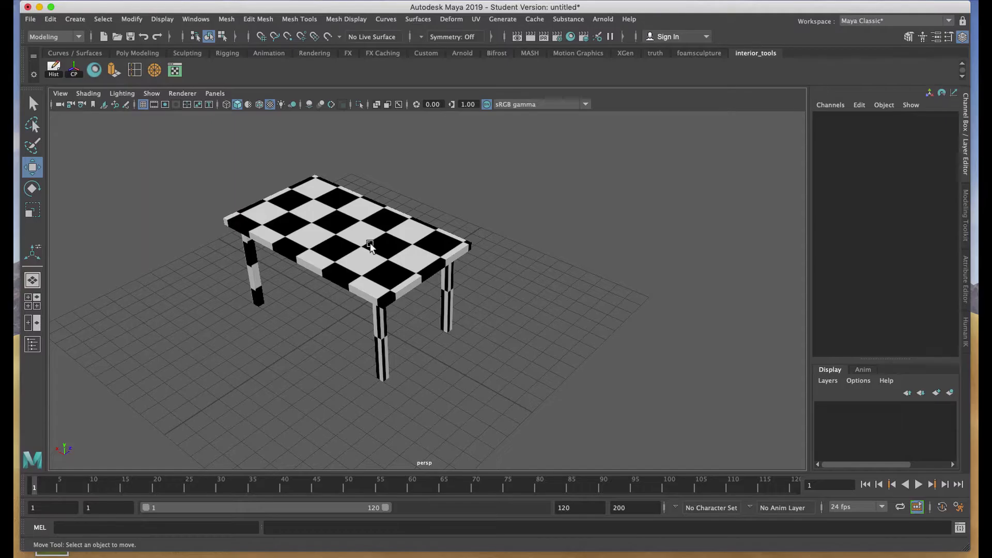
# Switch to Maya, open the tabletop's table material and break the checker connection on its base color
pyautogui.click(367, 232)
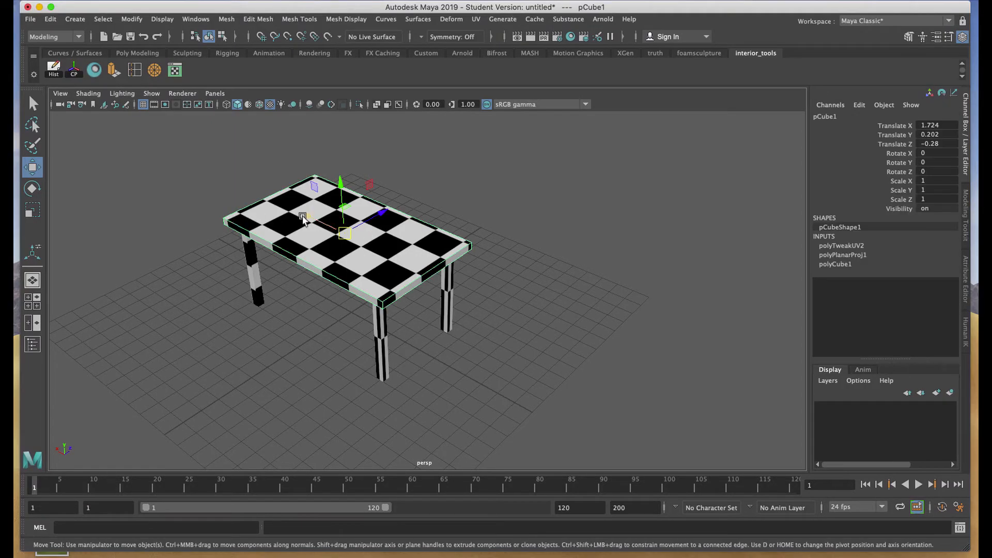
pyautogui.rightClick(311, 206)
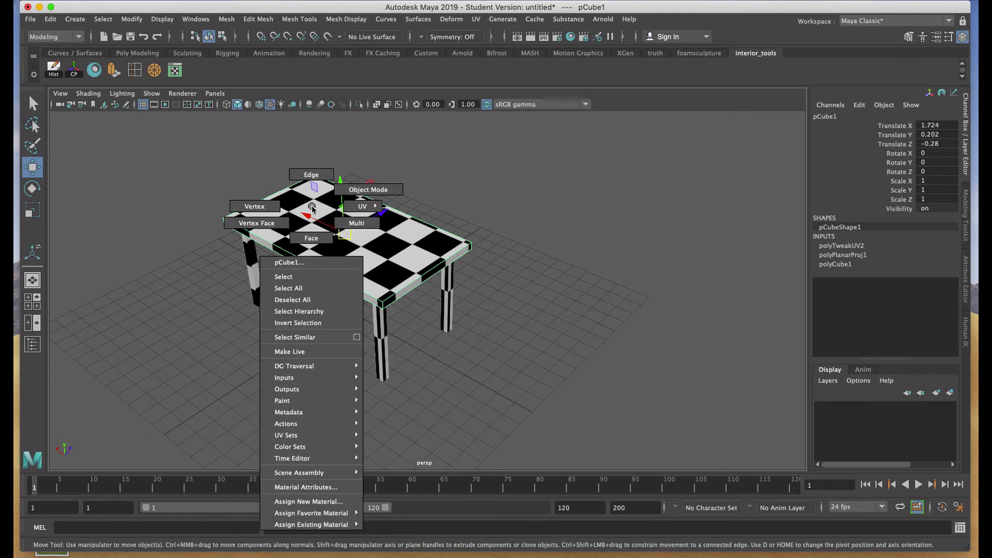
pyautogui.click(337, 488)
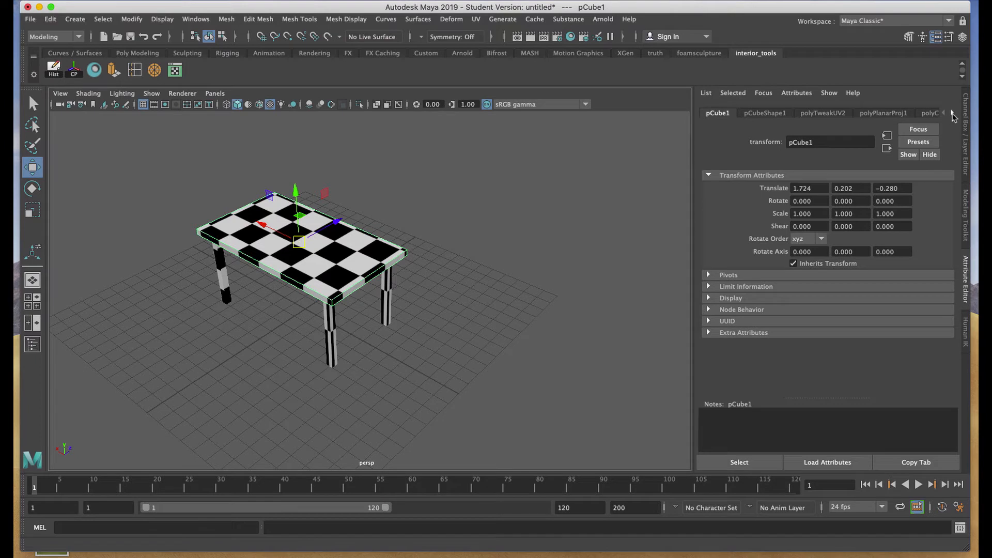
pyautogui.click(953, 113)
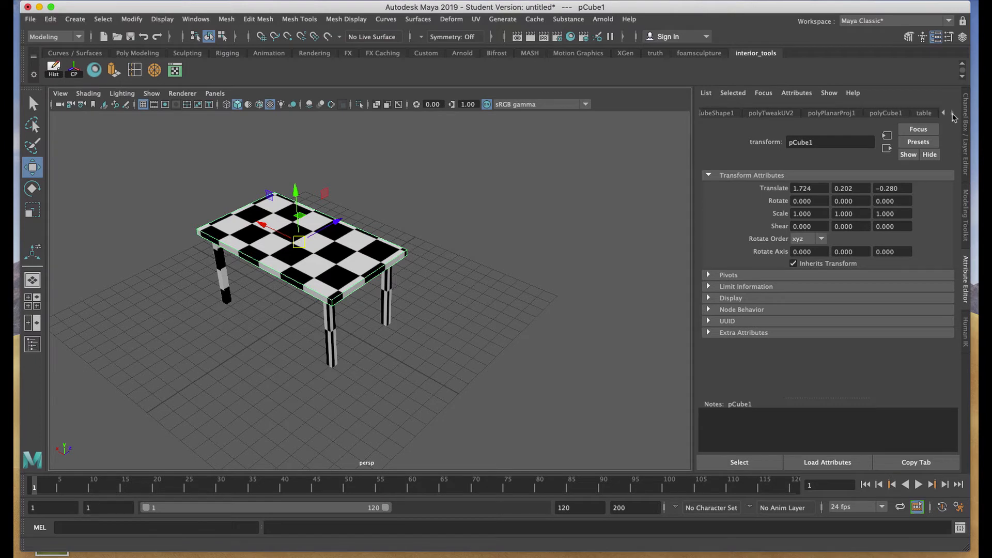
pyautogui.click(924, 113)
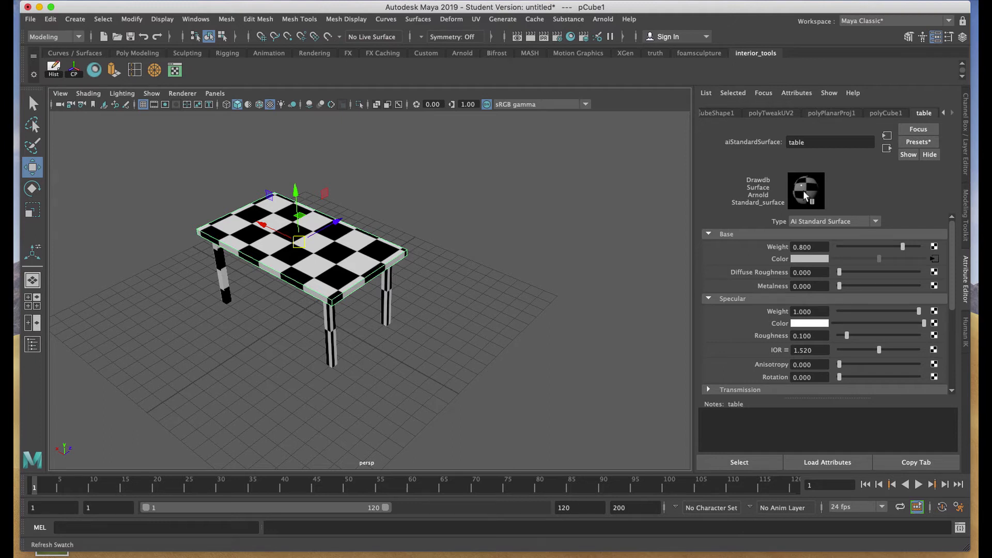
pyautogui.rightClick(777, 259)
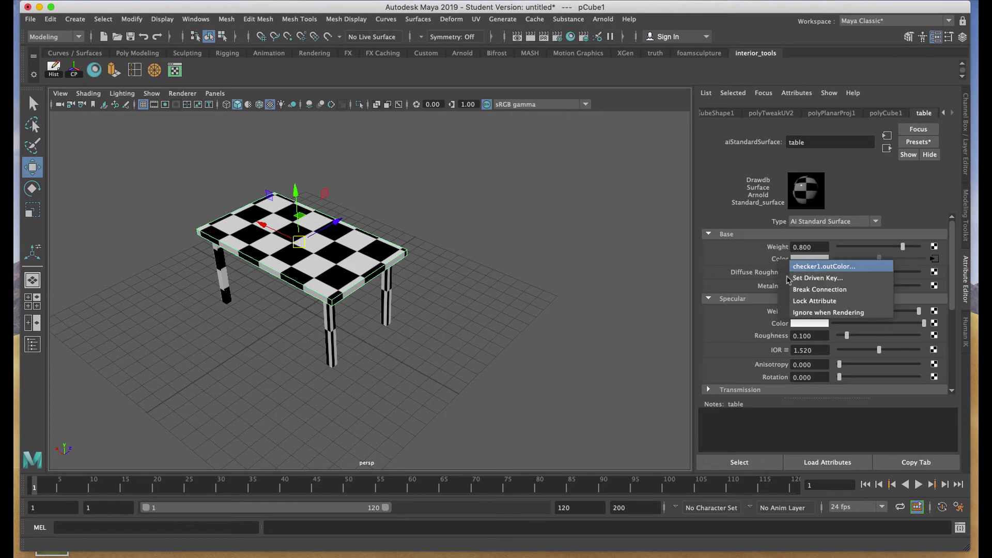
pyautogui.click(795, 290)
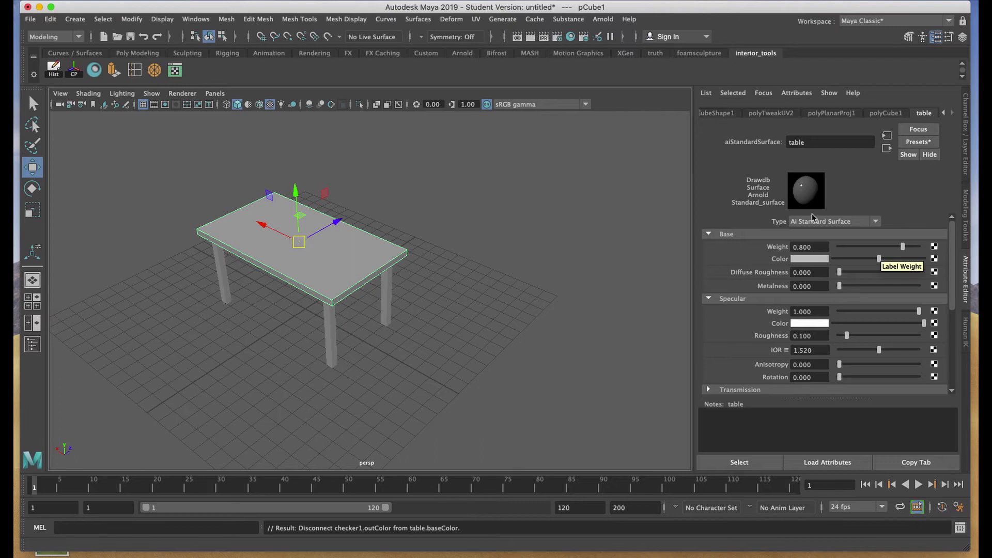
# Connect a File texture to the table material's base color and load tableskin10_3F.psd from the Desktop
pyautogui.click(934, 259)
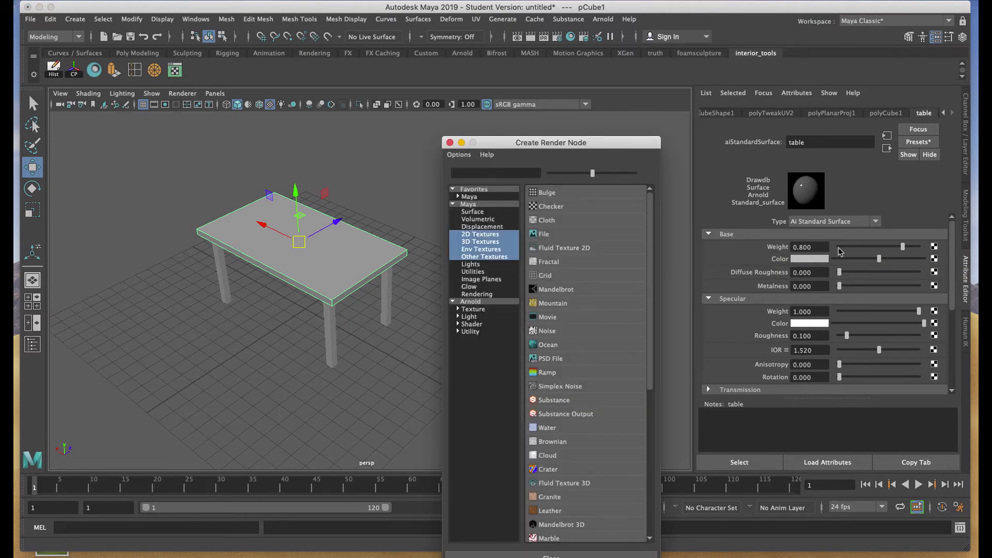
pyautogui.click(558, 233)
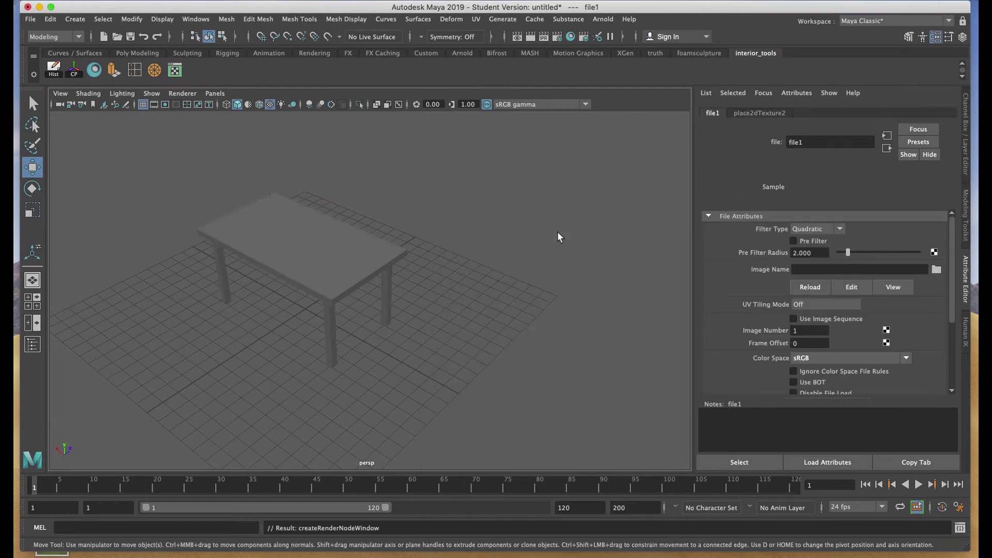
pyautogui.click(937, 269)
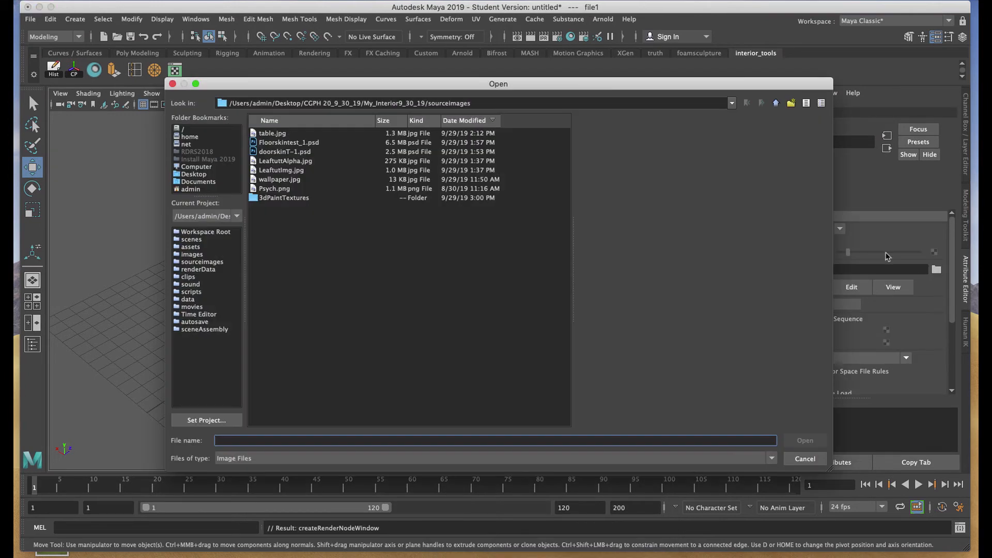
pyautogui.click(202, 176)
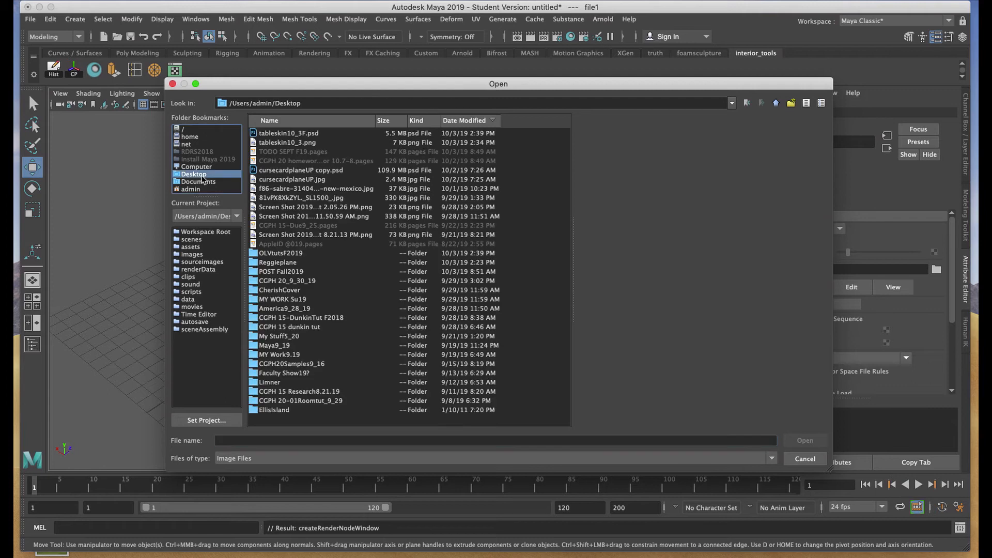
pyautogui.click(273, 134)
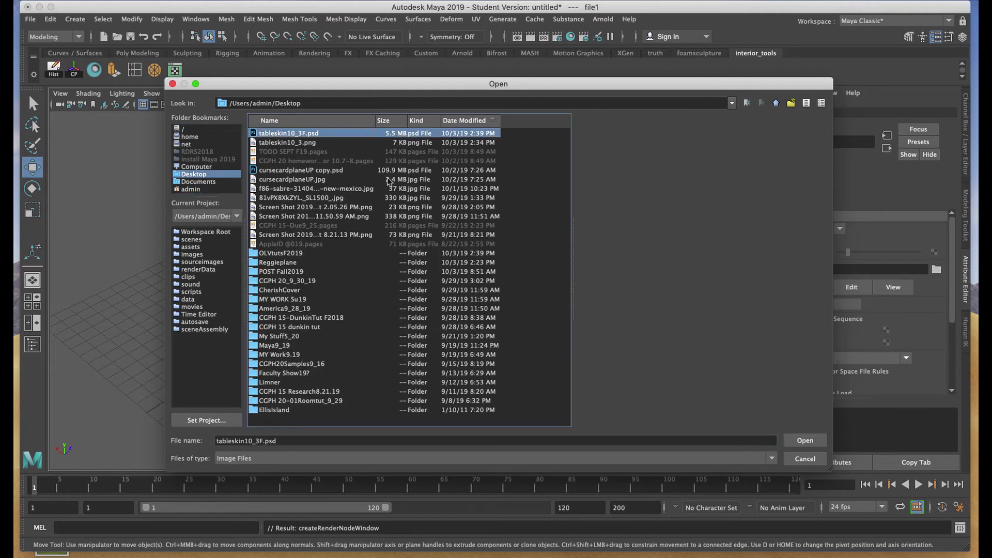
pyautogui.click(804, 441)
# Delete three of the table's legs, keeping only the one whose wood grain runs lengthwise
pyautogui.keyDown('alt'); pyautogui.moveTo(326, 300); pyautogui.dragTo(338, 248); pyautogui.keyUp('alt')
pyautogui.keyDown('alt'); pyautogui.moveTo(341, 281); pyautogui.dragTo(381, 346, button='right'); pyautogui.keyUp('alt')
pyautogui.keyDown('alt'); pyautogui.moveTo(374, 299); pyautogui.dragTo(454, 295); pyautogui.keyUp('alt')
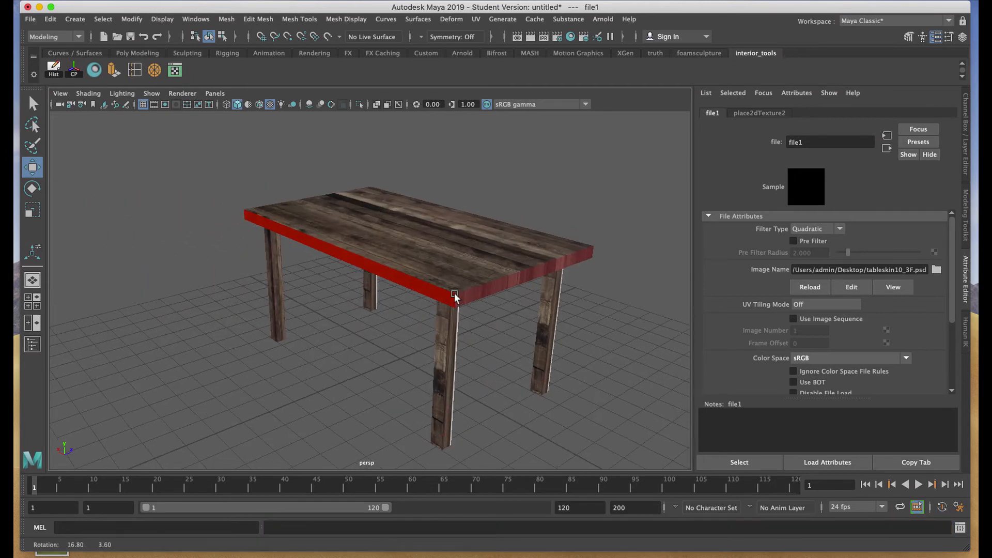
pyautogui.keyDown('alt'); pyautogui.moveTo(367, 227); pyautogui.dragTo(423, 314); pyautogui.keyUp('alt')
pyautogui.keyDown('alt'); pyautogui.moveTo(423, 314); pyautogui.dragTo(336, 302, button='right'); pyautogui.keyUp('alt')
pyautogui.keyDown('alt'); pyautogui.moveTo(424, 245); pyautogui.dragTo(331, 253); pyautogui.keyUp('alt')
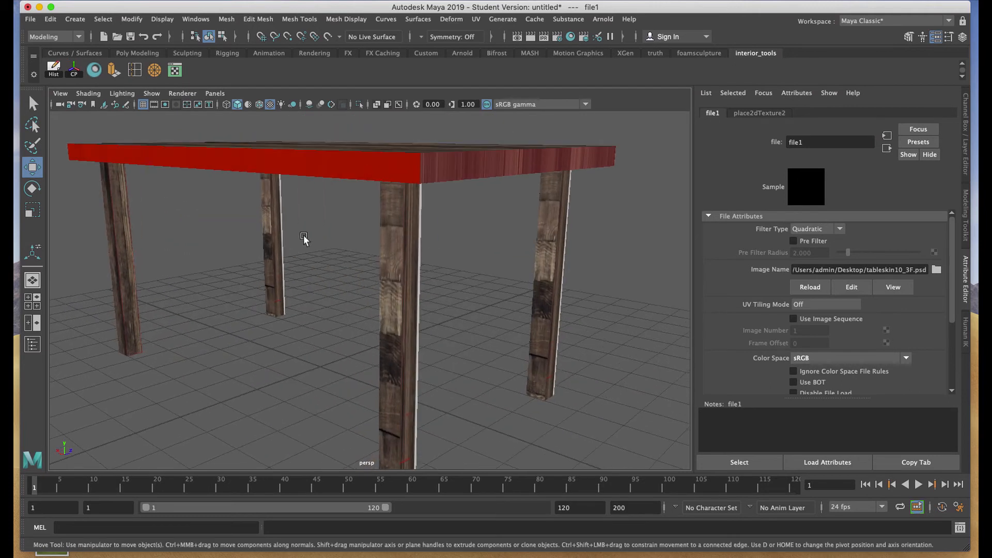
pyautogui.click(269, 238)
pyautogui.press('Delete')
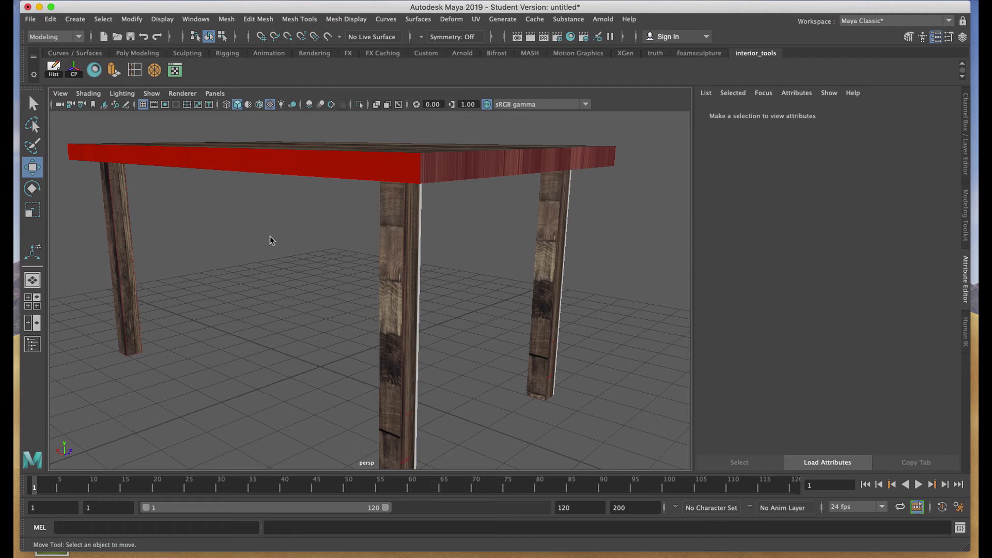
pyautogui.click(390, 269)
pyautogui.press('Delete')
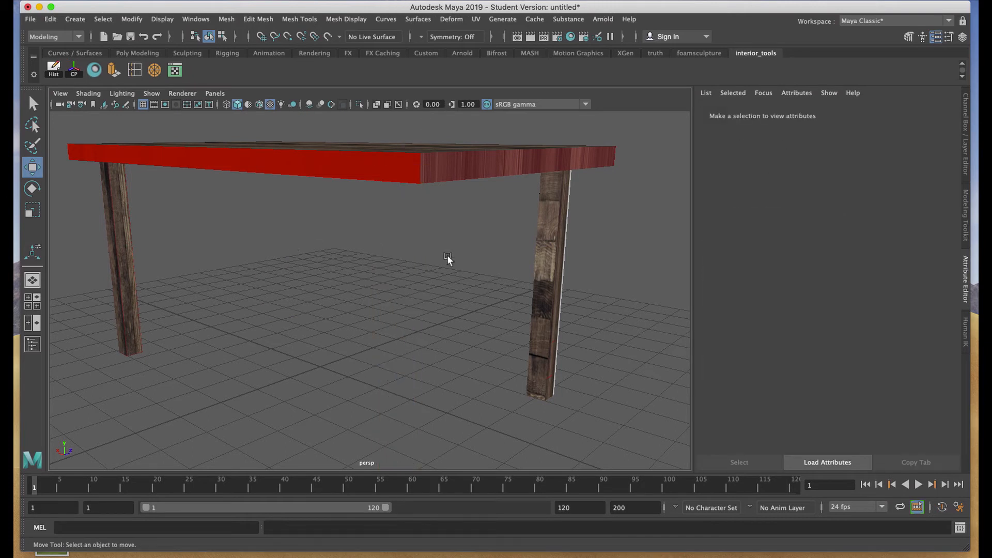
pyautogui.click(557, 261)
pyautogui.press('Delete')
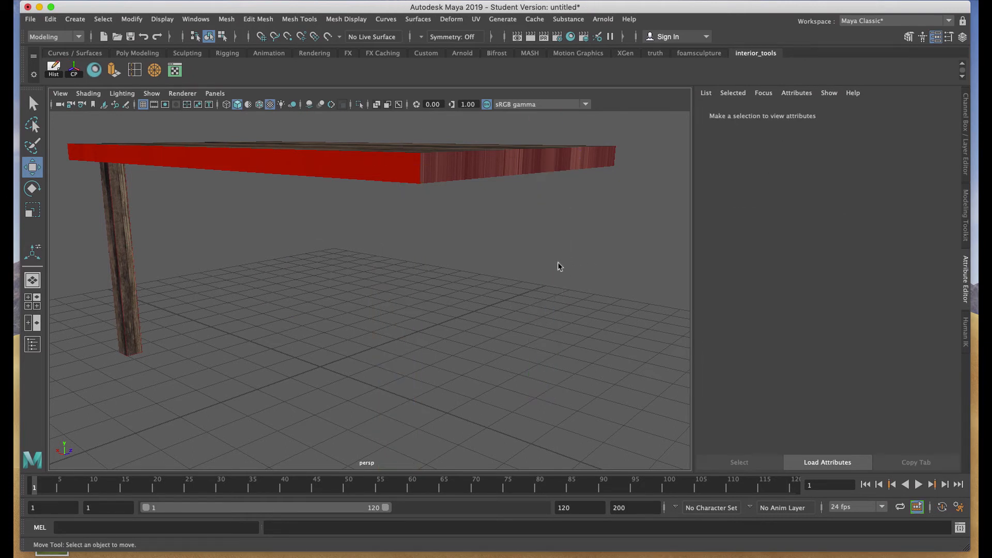
# In the top view, duplicate the remaining leg and move the copy straight across to the tabletop's opposite long side
pyautogui.press('space')
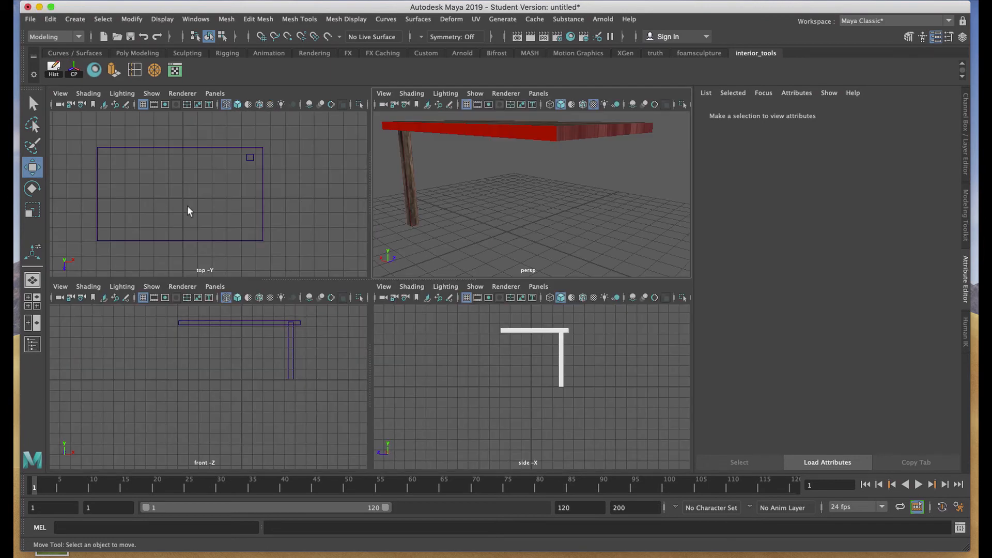
pyautogui.press('space')
pyautogui.keyDown('alt'); pyautogui.moveTo(281, 347); pyautogui.dragTo(367, 340, button='right'); pyautogui.keyUp('alt')
pyautogui.keyDown('alt'); pyautogui.moveTo(372, 339); pyautogui.dragTo(393, 340, button='middle'); pyautogui.keyUp('alt')
pyautogui.keyDown('alt'); pyautogui.moveTo(404, 352); pyautogui.dragTo(377, 321, button='right'); pyautogui.keyUp('alt')
pyautogui.keyDown('alt'); pyautogui.moveTo(388, 321); pyautogui.dragTo(411, 328, button='middle'); pyautogui.keyUp('alt')
pyautogui.keyDown('alt'); pyautogui.moveTo(411, 328); pyautogui.dragTo(404, 327, button='right'); pyautogui.keyUp('alt')
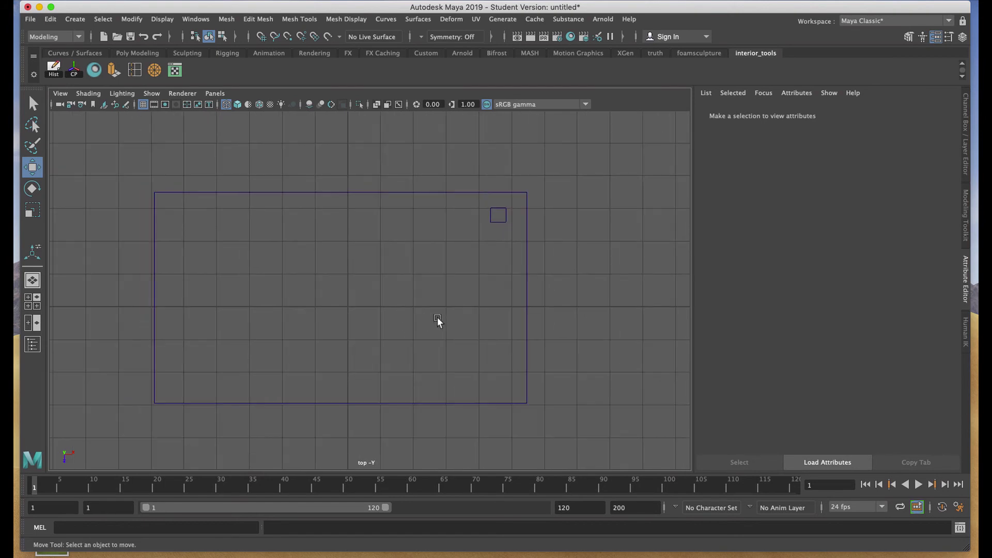
pyautogui.click(494, 222)
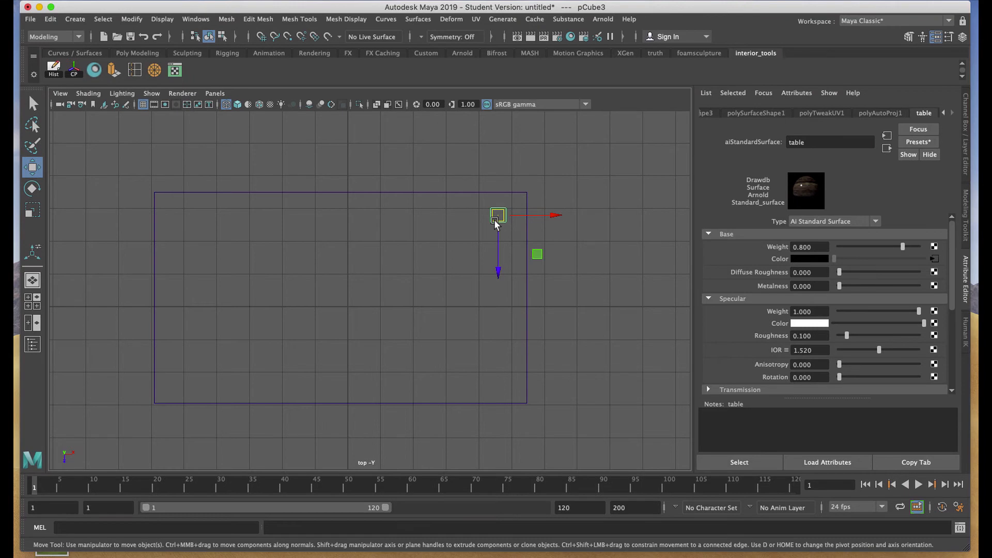
pyautogui.hotkey('ctrl', 'd')
pyautogui.moveTo(499, 268); pyautogui.dragTo(515, 430)
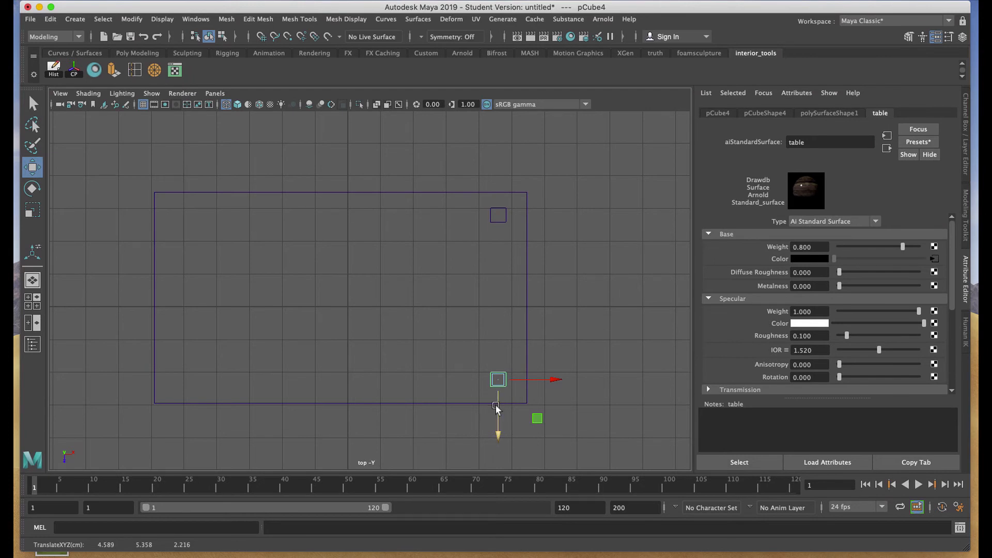
# Duplicate both legs together, move the copies to the tabletop's other end and check the table in the perspective view
pyautogui.click(498, 221)
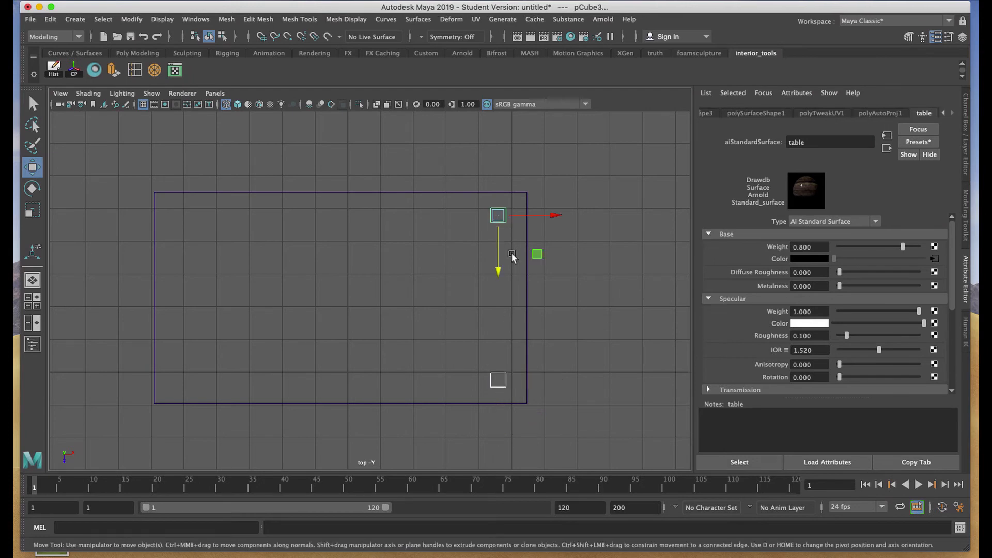
pyautogui.hotkey('ctrl', 'd')
pyautogui.moveTo(554, 215); pyautogui.dragTo(237, 233)
pyautogui.press('space')
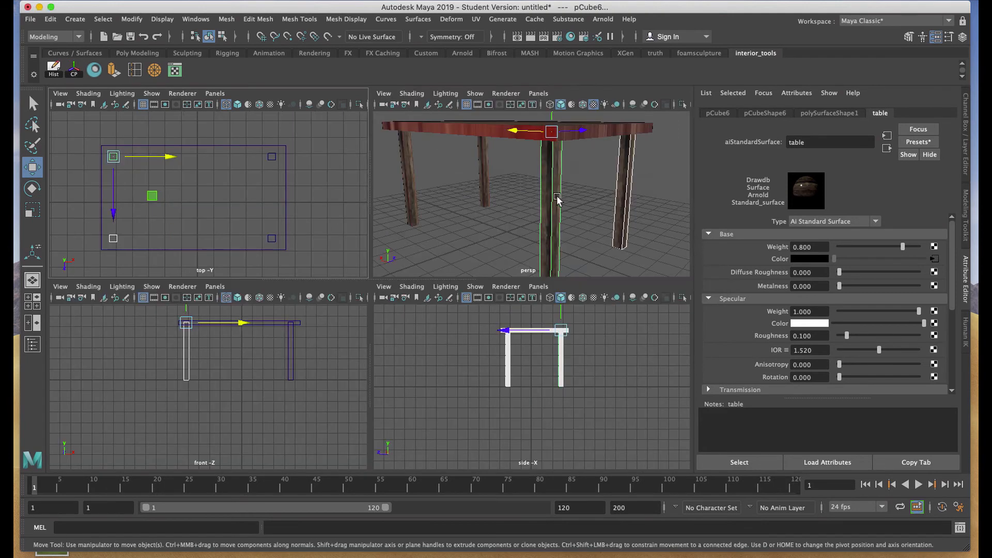
pyautogui.press('space')
pyautogui.keyDown('alt'); pyautogui.moveTo(485, 225); pyautogui.dragTo(485, 229); pyautogui.keyUp('alt')
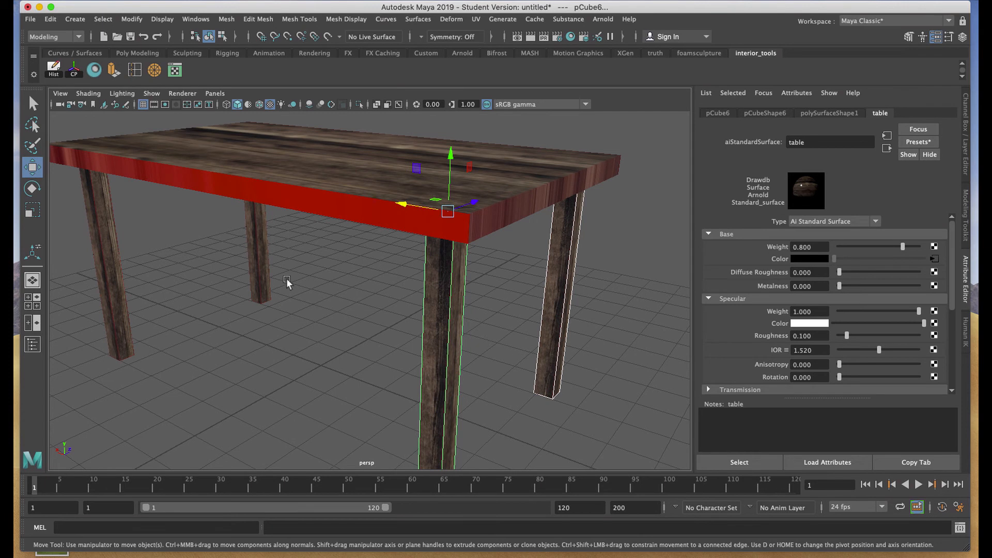
pyautogui.click(330, 305)
pyautogui.keyDown('alt'); pyautogui.moveTo(330, 304); pyautogui.dragTo(296, 236); pyautogui.keyUp('alt')
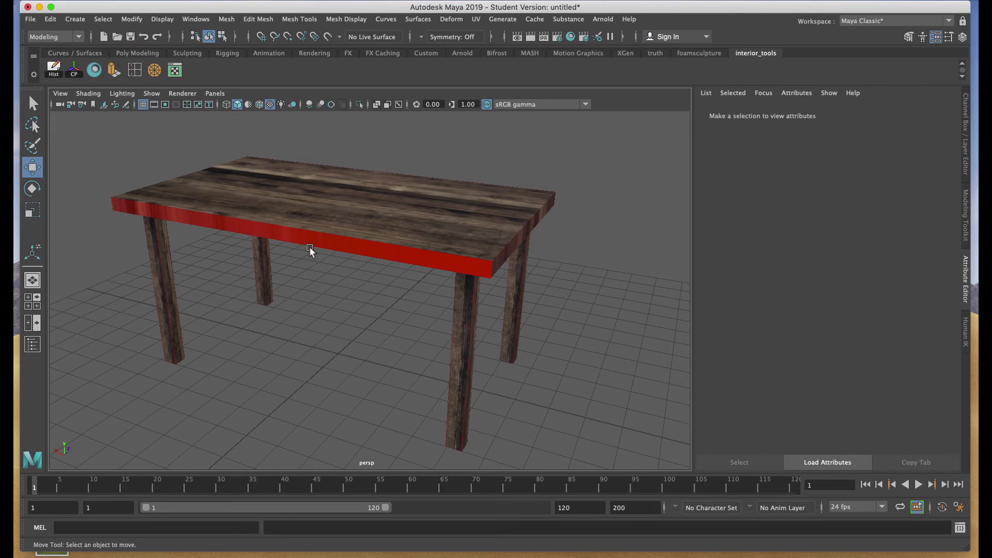
pyautogui.keyDown('alt'); pyautogui.moveTo(376, 250); pyautogui.dragTo(400, 235); pyautogui.keyUp('alt')
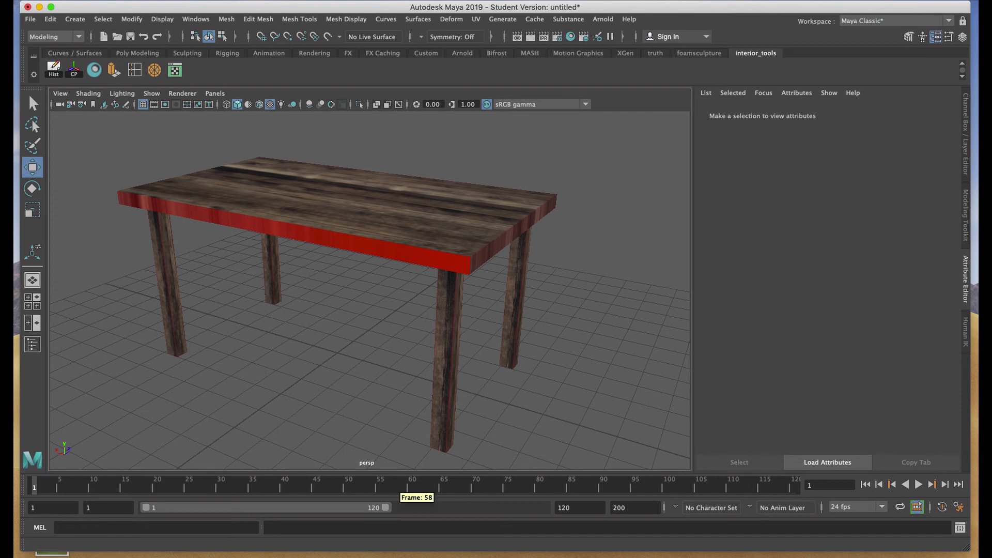
# Switch to Photoshop and hide the UVs layer in tableskin10_3F.psd
pyautogui.click(767, 554)
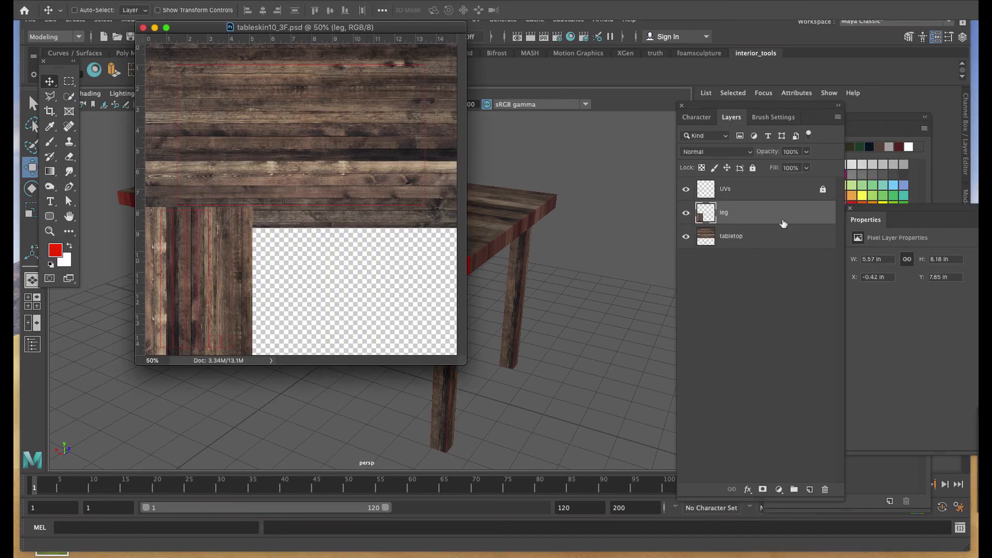
pyautogui.moveTo(738, 111); pyautogui.dragTo(738, 122)
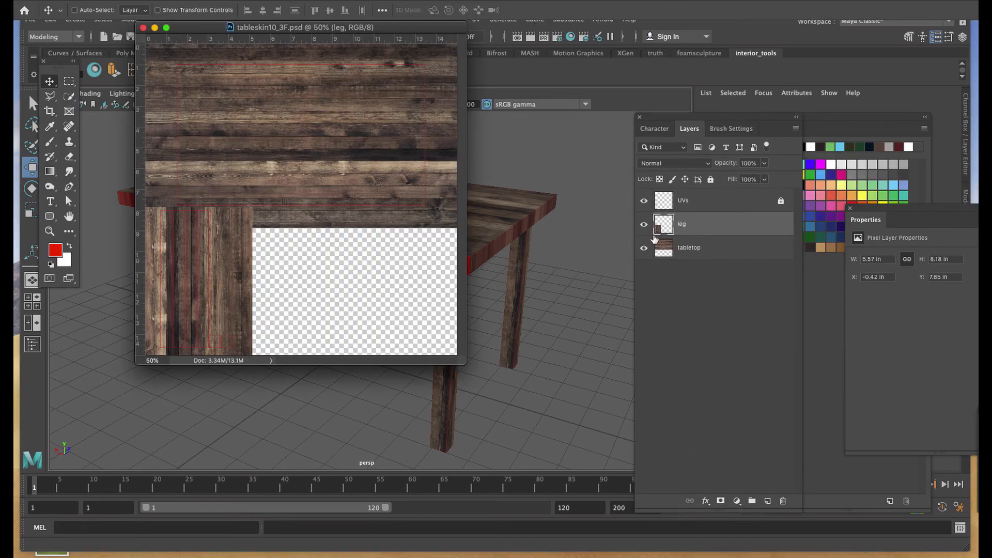
pyautogui.click(644, 201)
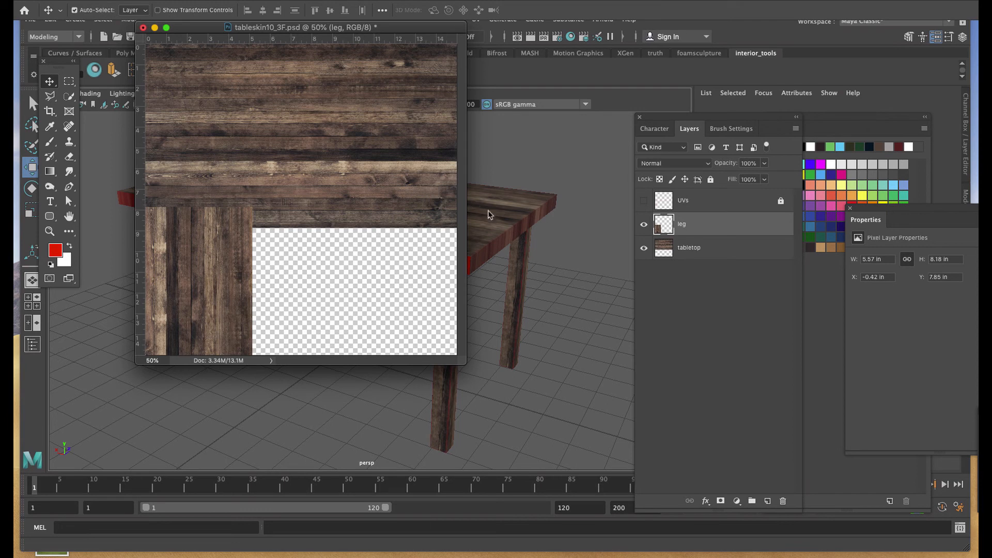
# Save tableskin10_3F.psd, switch to Maya and reload the image file in the table material's base color texture
pyautogui.press('super+s')
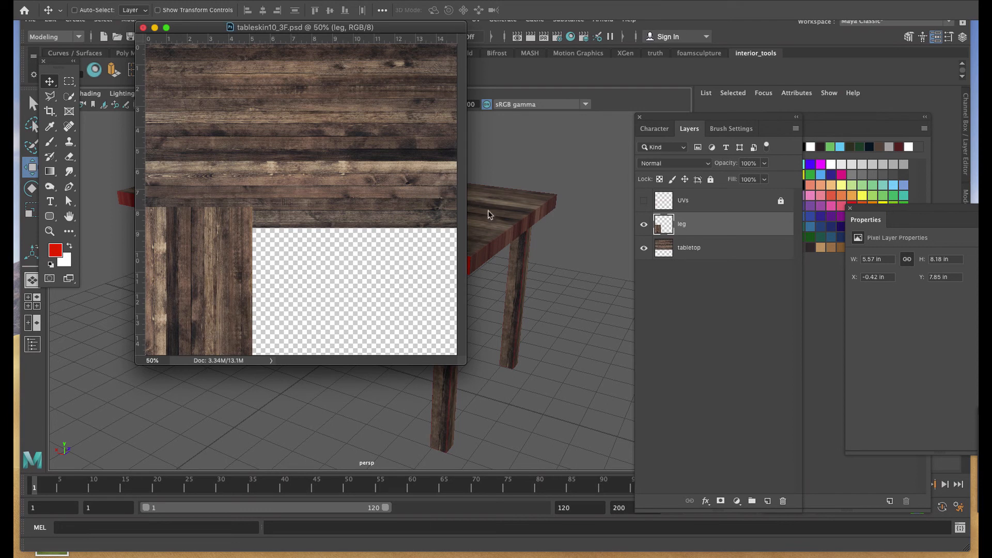
pyautogui.click(495, 217)
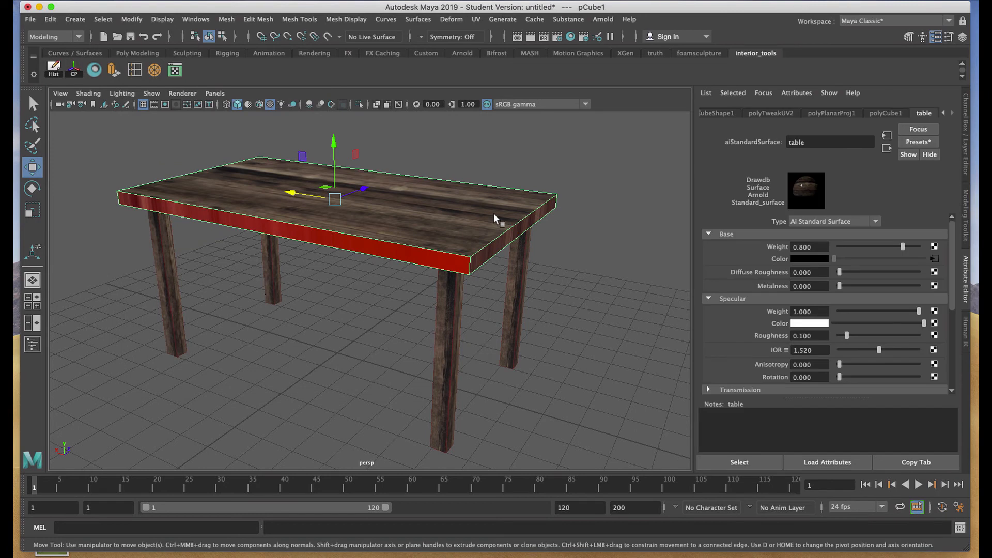
pyautogui.rightClick(460, 209)
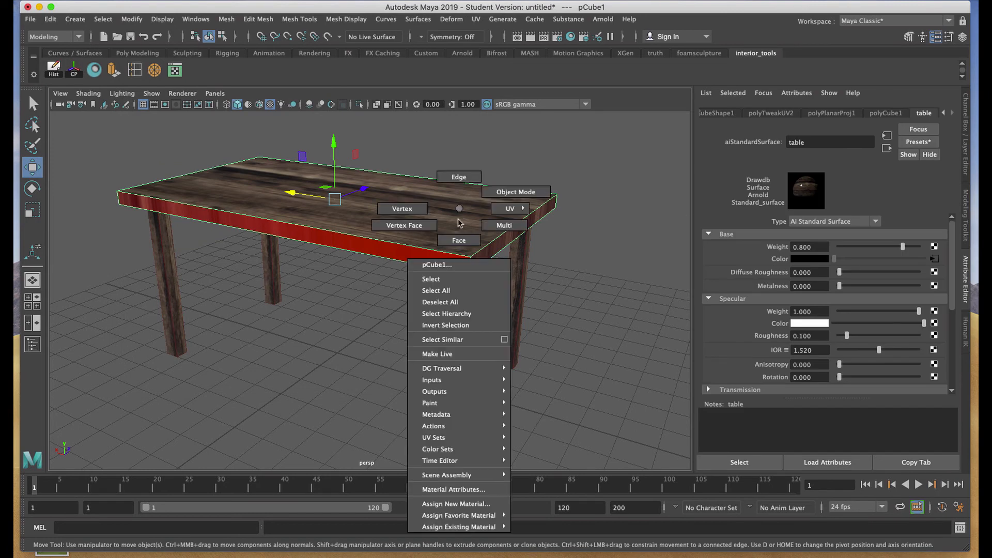
pyautogui.click(453, 489)
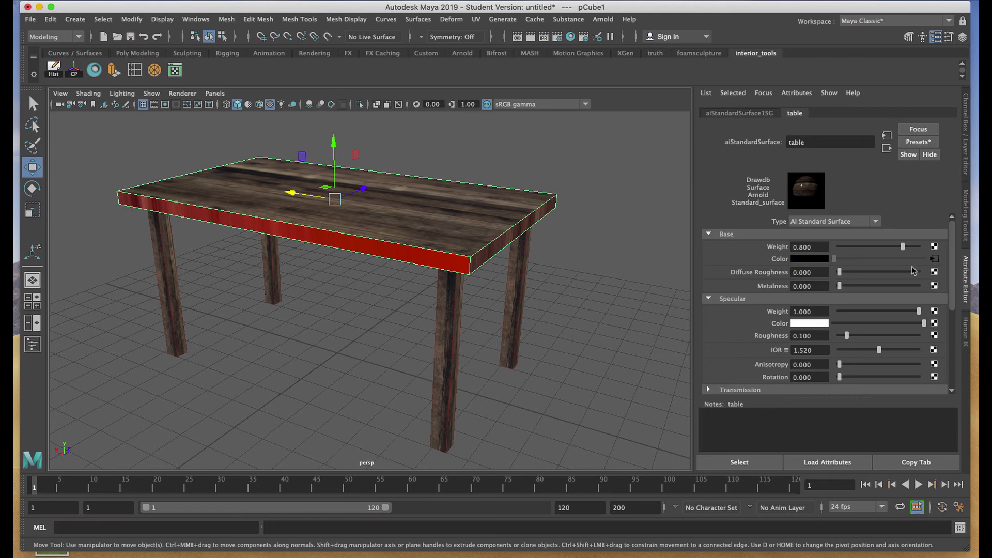
pyautogui.click(934, 259)
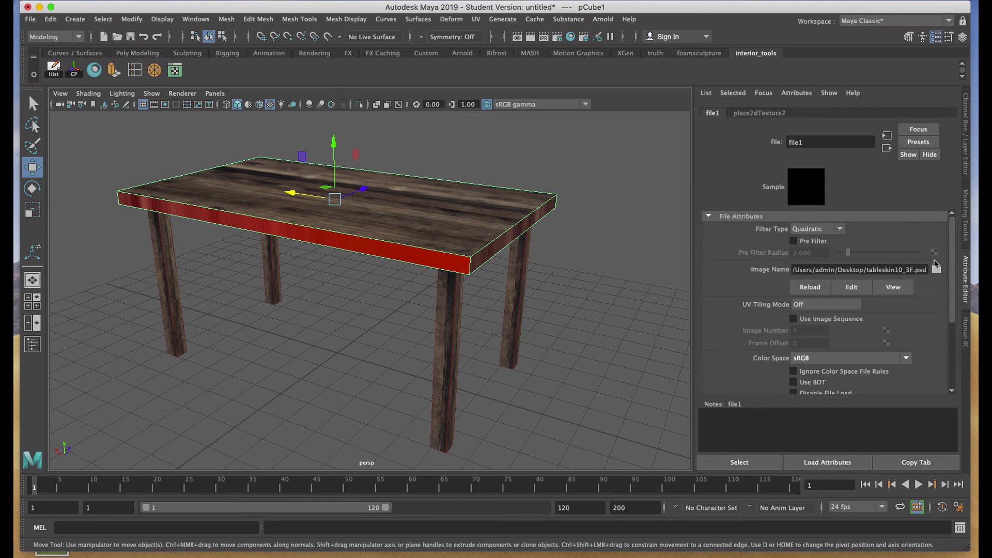
pyautogui.click(821, 289)
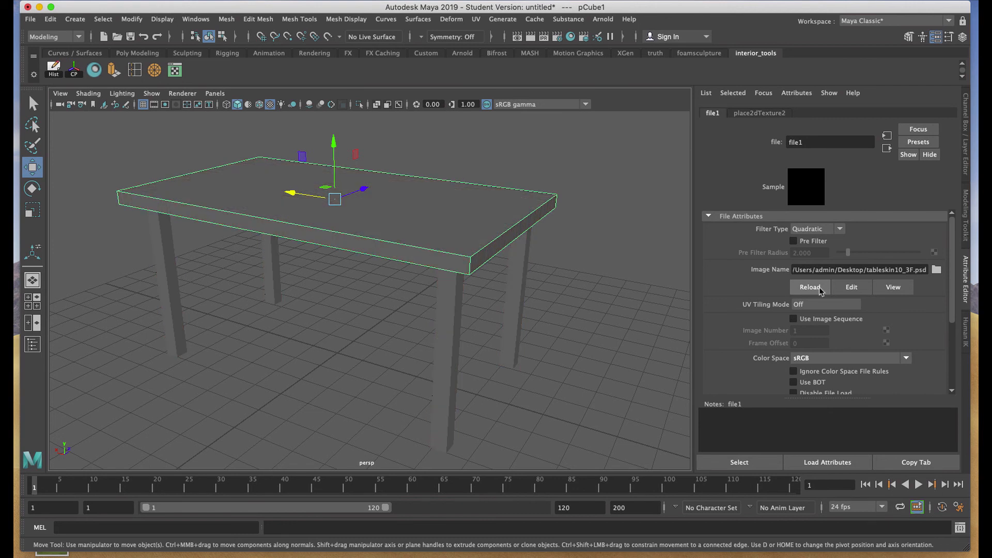
# Examine the wood texture on the tabletop, its edges and the legs from several angles, reloading the image once more and deselecting the table
pyautogui.moveTo(589, 261)
pyautogui.keyDown('alt'); pyautogui.mouseDown()
pyautogui.moveTo(507, 268)
pyautogui.moveTo(563, 245)
pyautogui.moveTo(505, 270)
pyautogui.moveTo(587, 266)
pyautogui.mouseUp(); pyautogui.keyUp('alt')
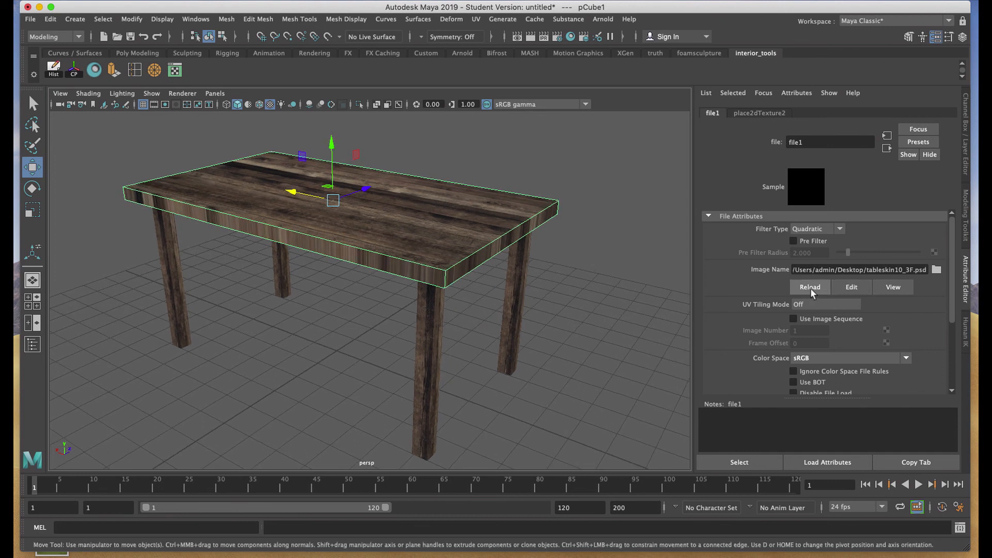
pyautogui.keyDown('alt'); pyautogui.moveTo(546, 269); pyautogui.dragTo(511, 245); pyautogui.keyUp('alt')
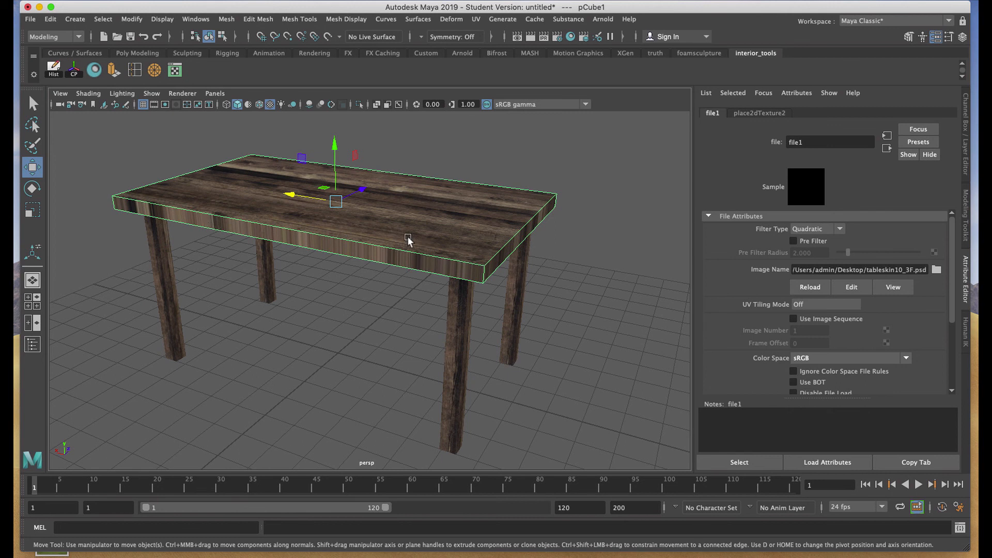
pyautogui.keyDown('alt'); pyautogui.moveTo(568, 260); pyautogui.dragTo(558, 285); pyautogui.keyUp('alt')
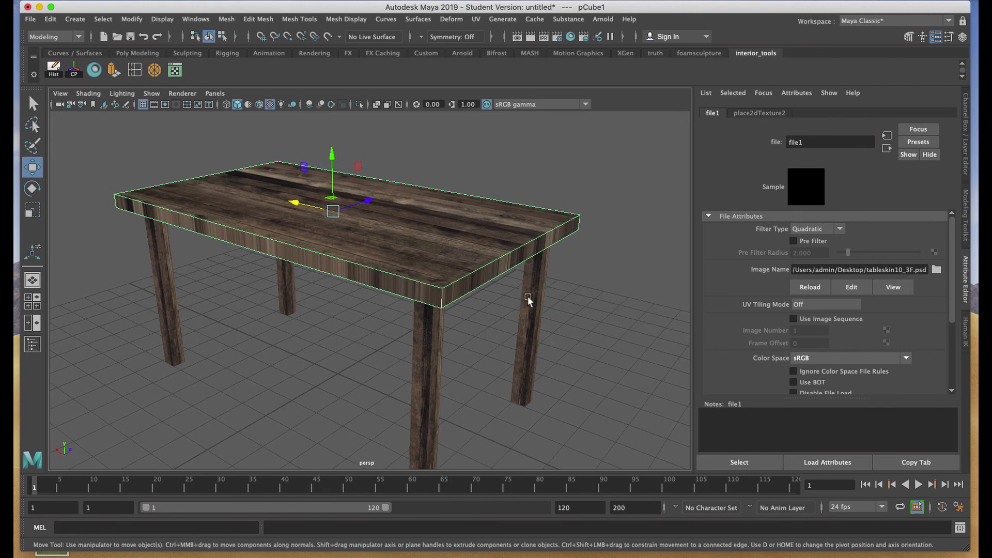
pyautogui.keyDown('alt'); pyautogui.moveTo(593, 296); pyautogui.dragTo(522, 275, button='right'); pyautogui.keyUp('alt')
pyautogui.keyDown('alt'); pyautogui.moveTo(522, 276); pyautogui.dragTo(590, 294); pyautogui.keyUp('alt')
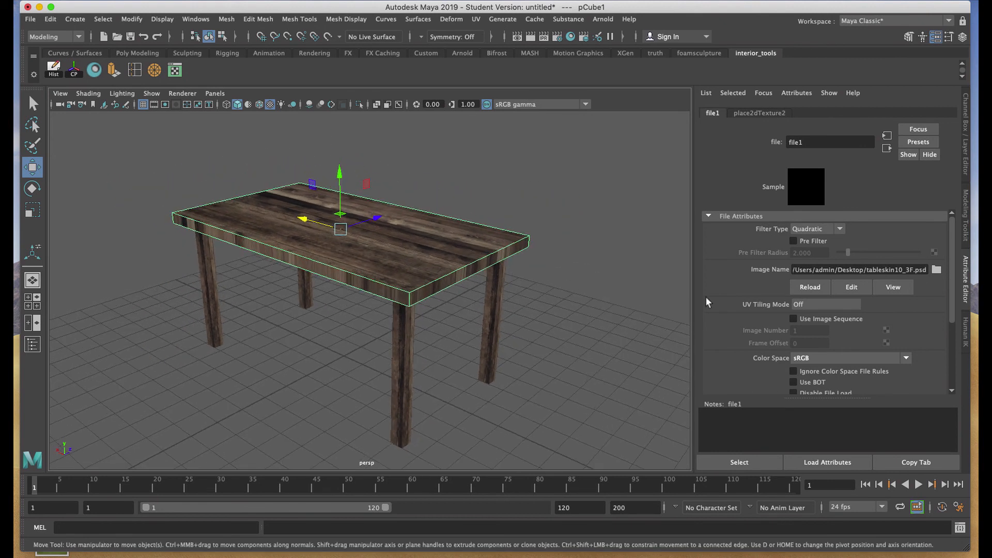
pyautogui.click(808, 287)
pyautogui.click(585, 274)
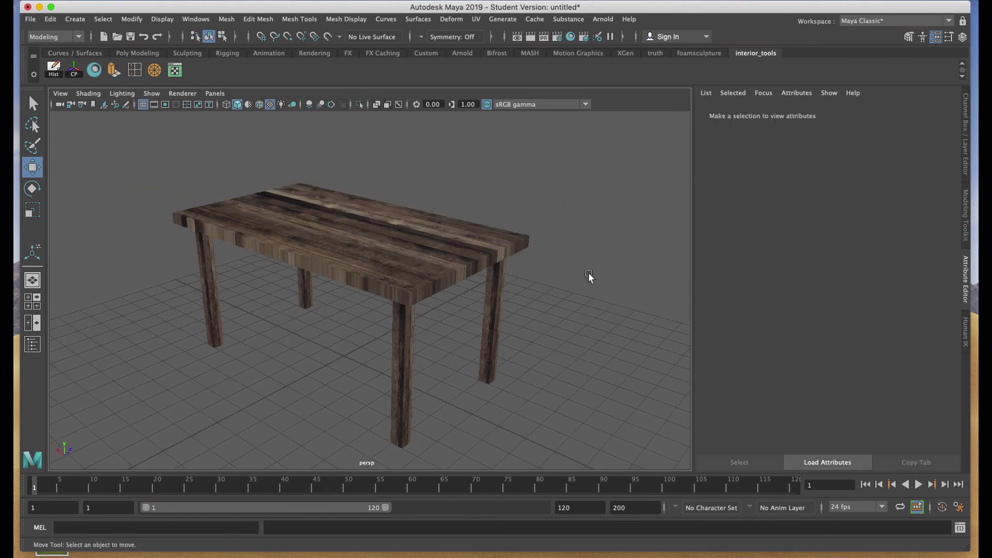
pyautogui.keyDown('alt'); pyautogui.moveTo(583, 273); pyautogui.dragTo(569, 278); pyautogui.keyUp('alt')
pyautogui.keyDown('alt'); pyautogui.moveTo(569, 278); pyautogui.dragTo(592, 263, button='middle'); pyautogui.keyUp('alt')
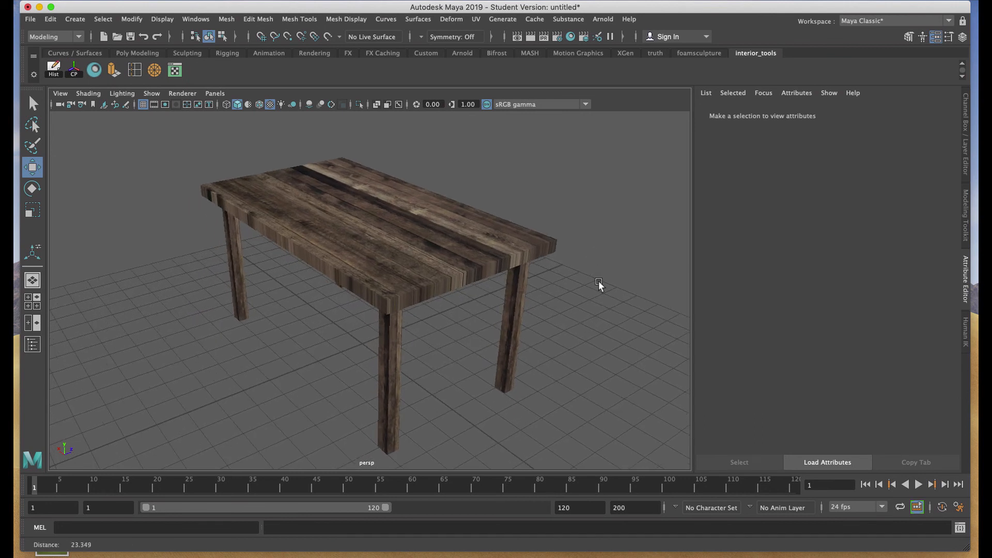